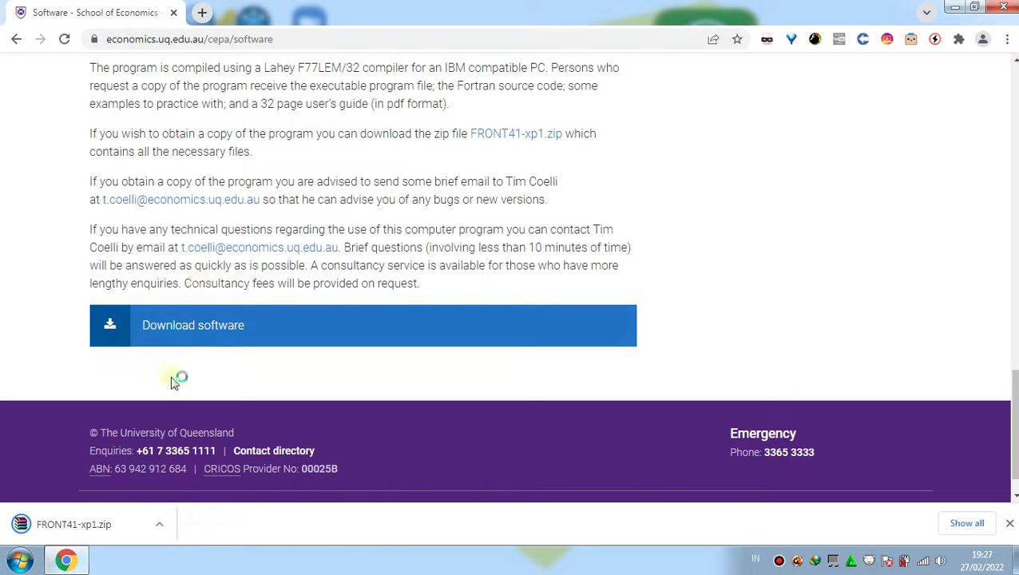
- Close the browser after the FRONT41-xp1.zip download and open the Downloads folder in Windows Explorer
{"action": "left_click", "coordinate": [107, 527]}
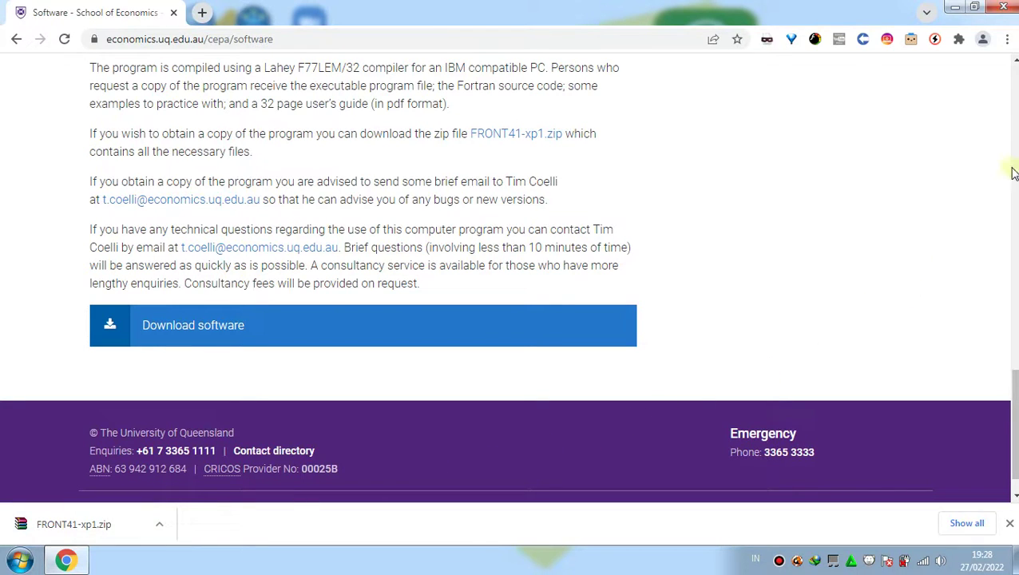
{"action": "left_click", "coordinate": [1004, 14]}
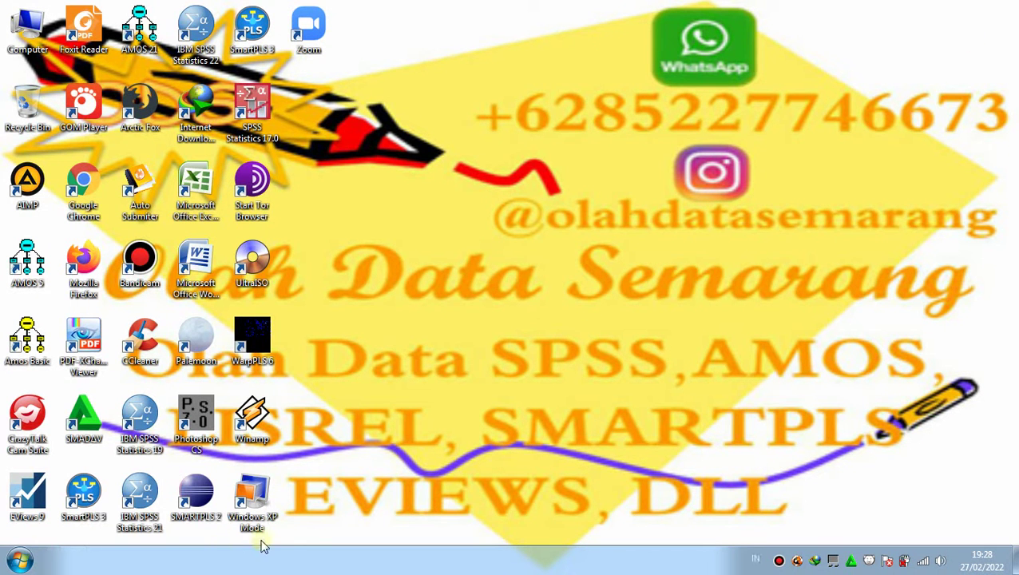
{"action": "right_click", "coordinate": [26, 563]}
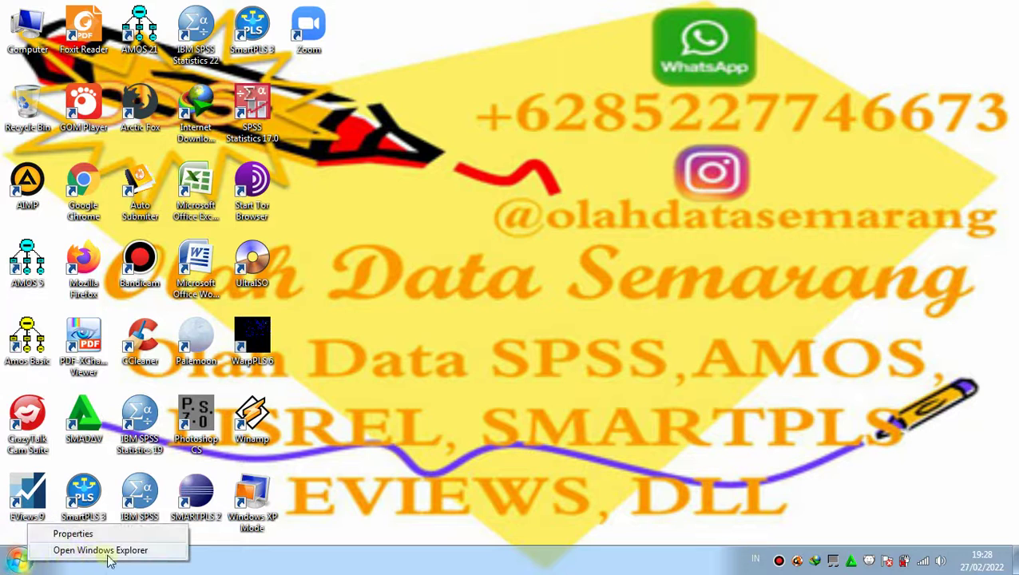
{"action": "left_click", "coordinate": [173, 551]}
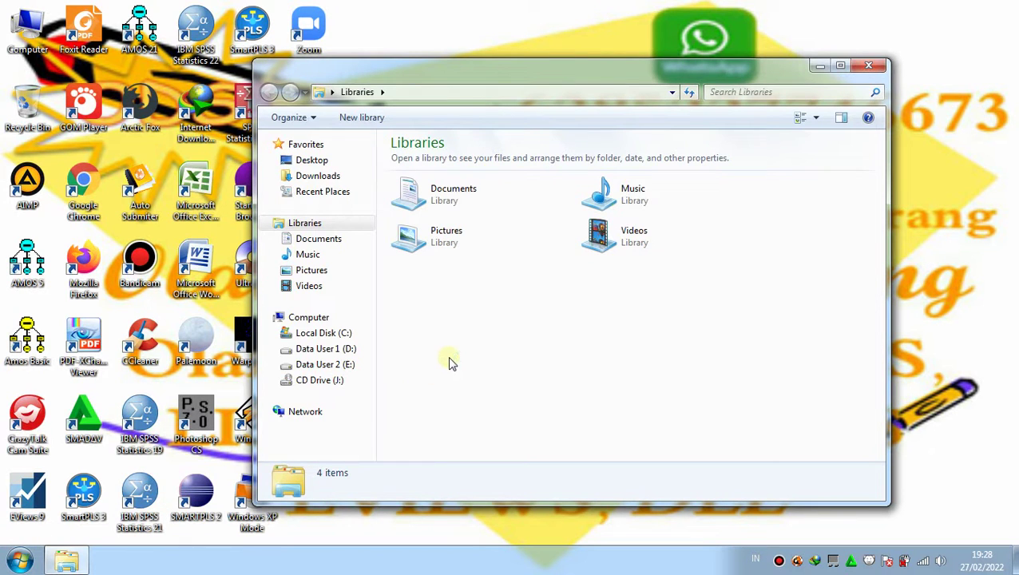
{"action": "left_click", "coordinate": [335, 180]}
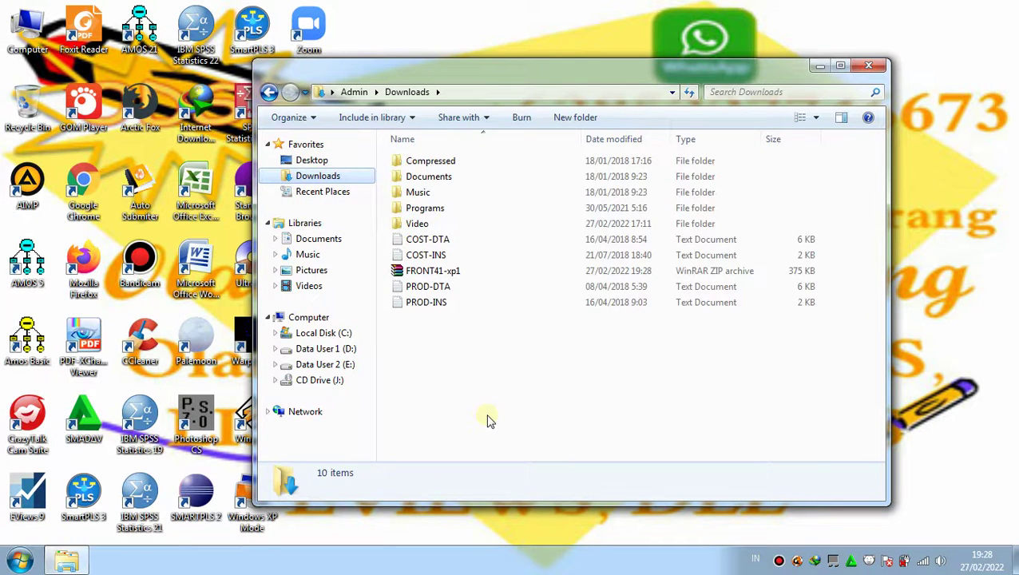
- Extract the FRONT41-xp1 ZIP archive into its own FRONT41-xp1 folder within Downloads
{"action": "left_click", "coordinate": [464, 276]}
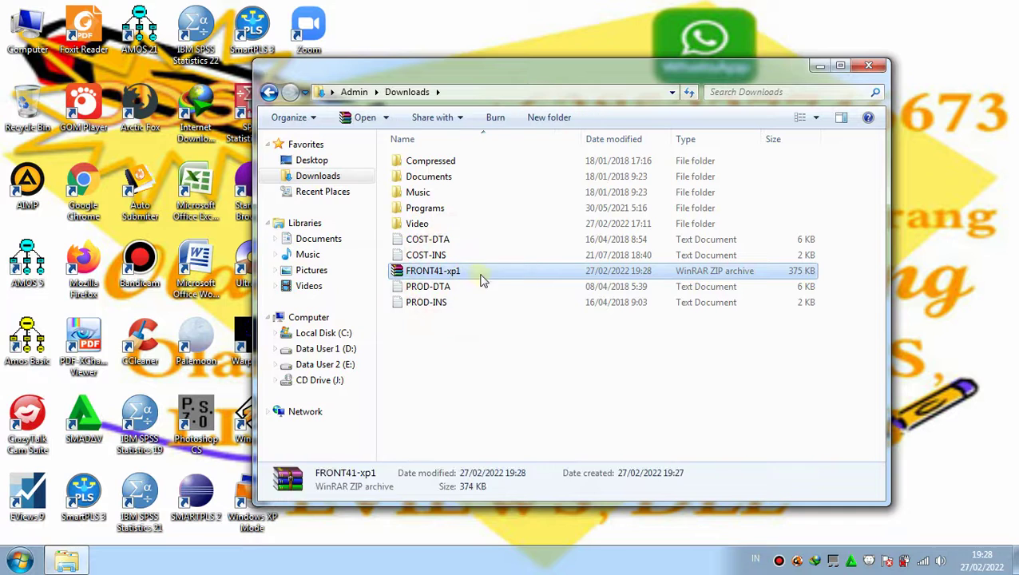
{"action": "right_click", "coordinate": [532, 274]}
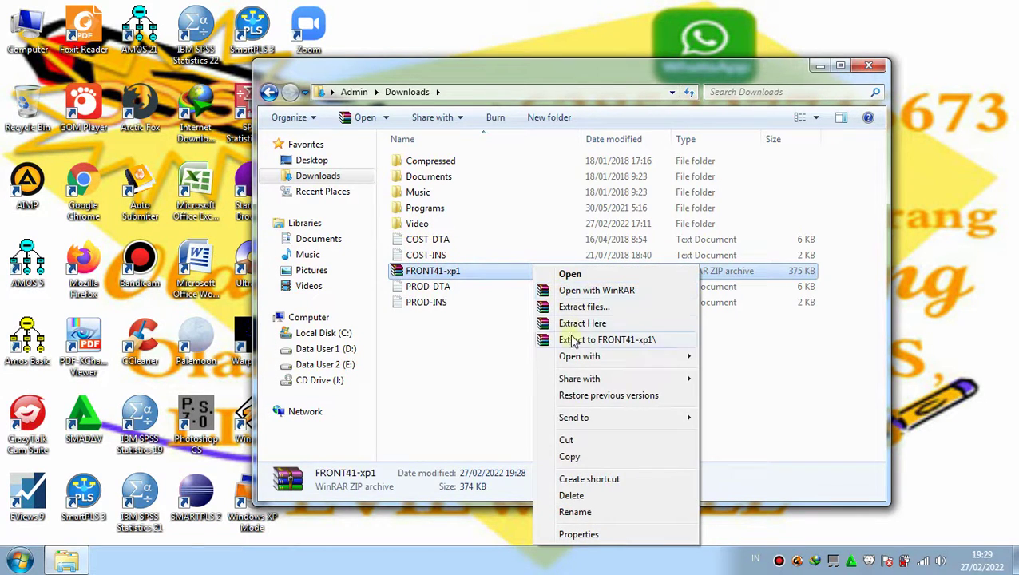
{"action": "left_click", "coordinate": [669, 342]}
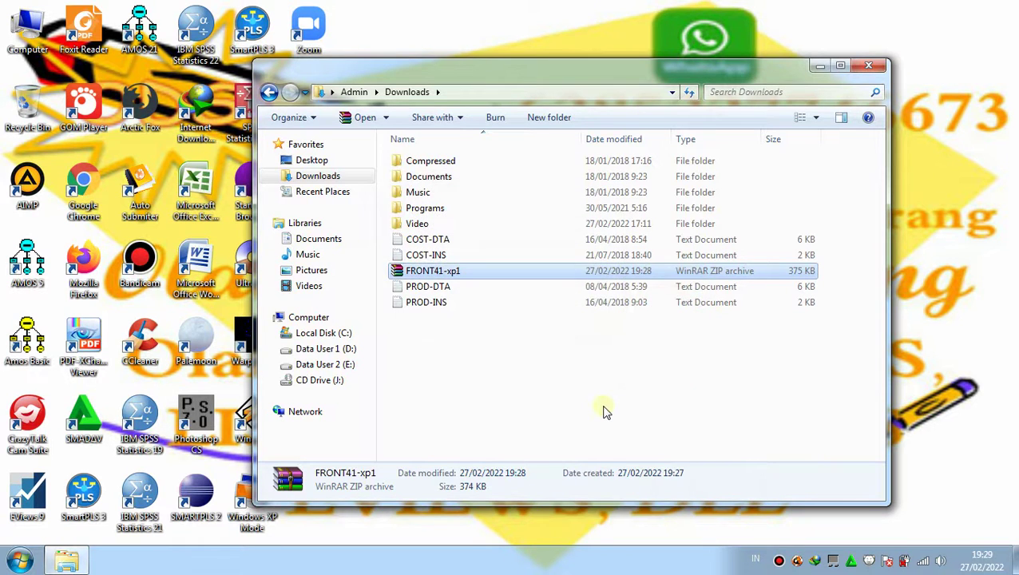
{"action": "left_click", "coordinate": [546, 383]}
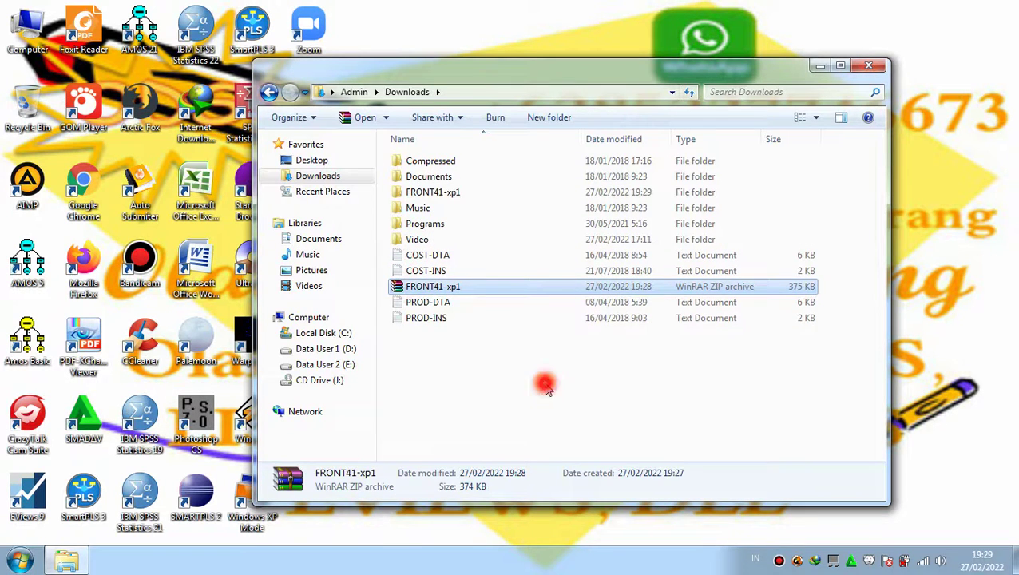
- Move the COST-DTA, COST-INS, PROD-DTA and PROD-INS text files from Downloads into the extracted FRONT41-xp1 folder
{"action": "left_click", "coordinate": [428, 322]}
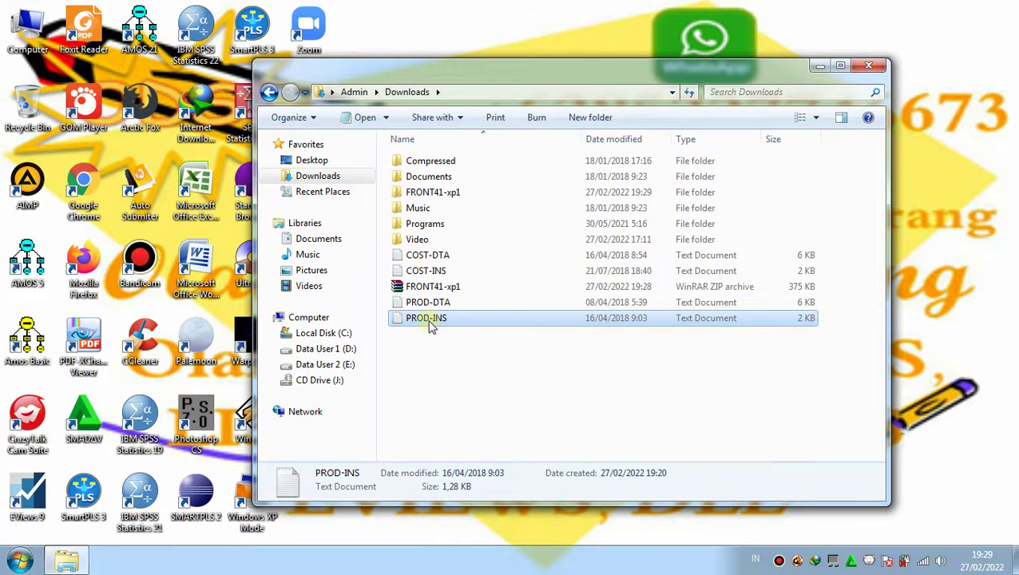
{"action": "left_click", "coordinate": [425, 303], "text": "shift"}
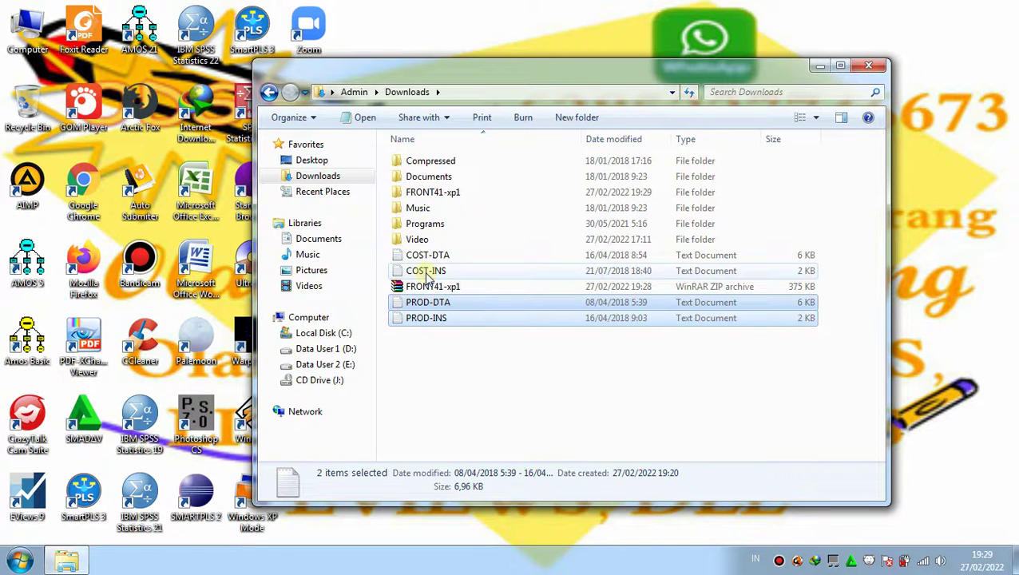
{"action": "left_click", "coordinate": [428, 273], "text": "ctrl"}
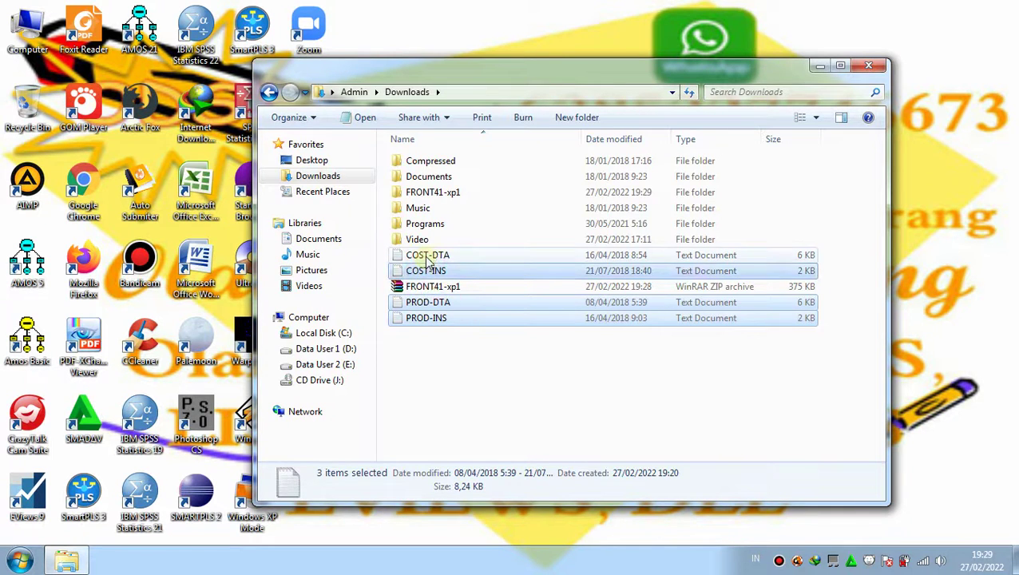
{"action": "left_click", "coordinate": [429, 257], "text": "ctrl"}
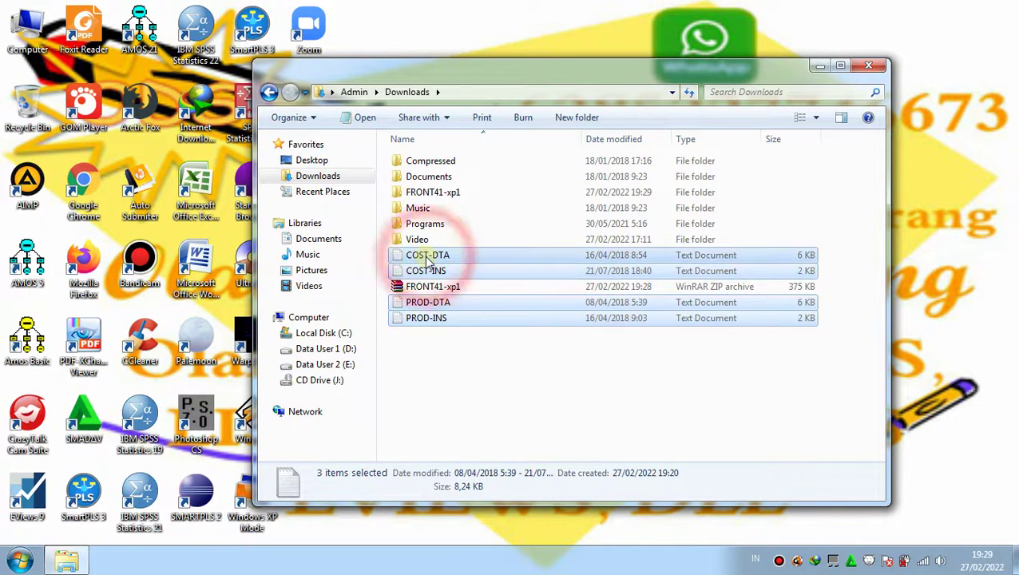
{"action": "right_click", "coordinate": [559, 259]}
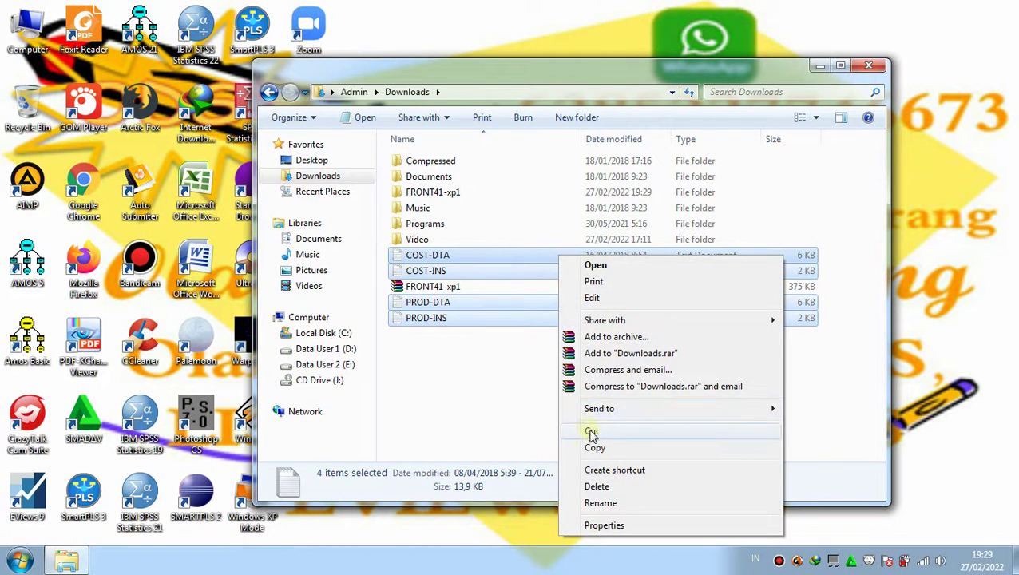
{"action": "left_click", "coordinate": [643, 431]}
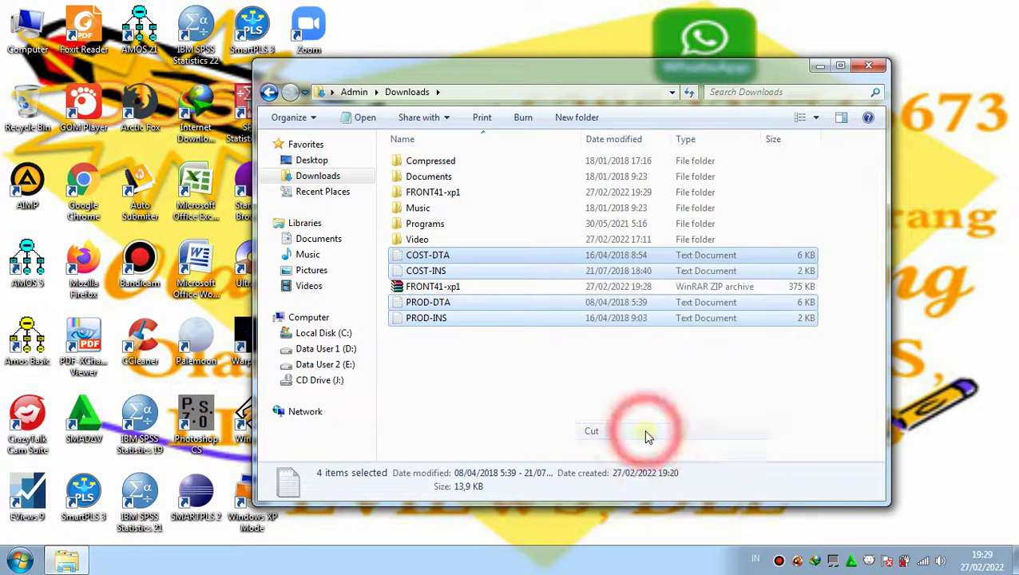
{"action": "left_click", "coordinate": [467, 196]}
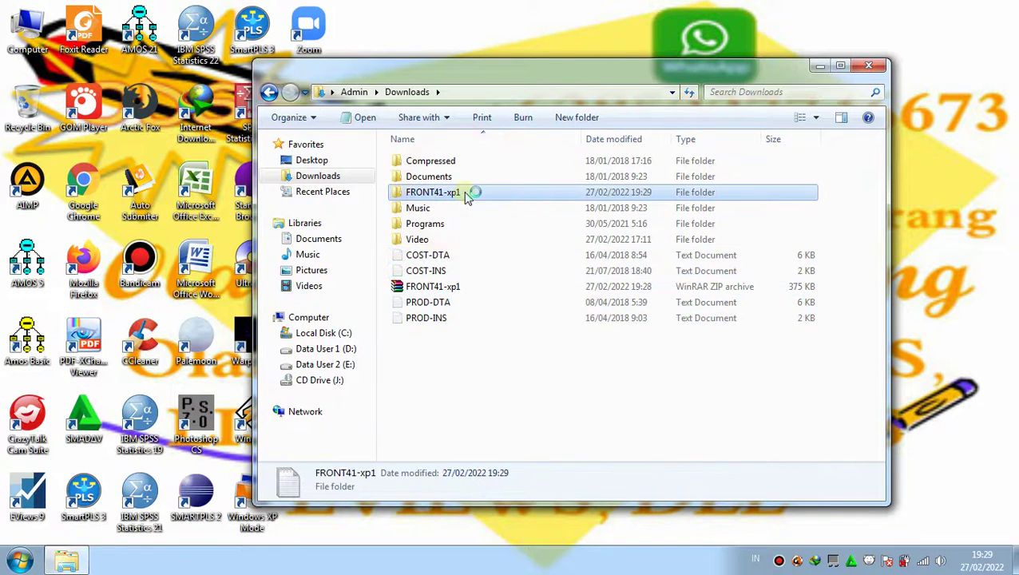
{"action": "right_click", "coordinate": [545, 199]}
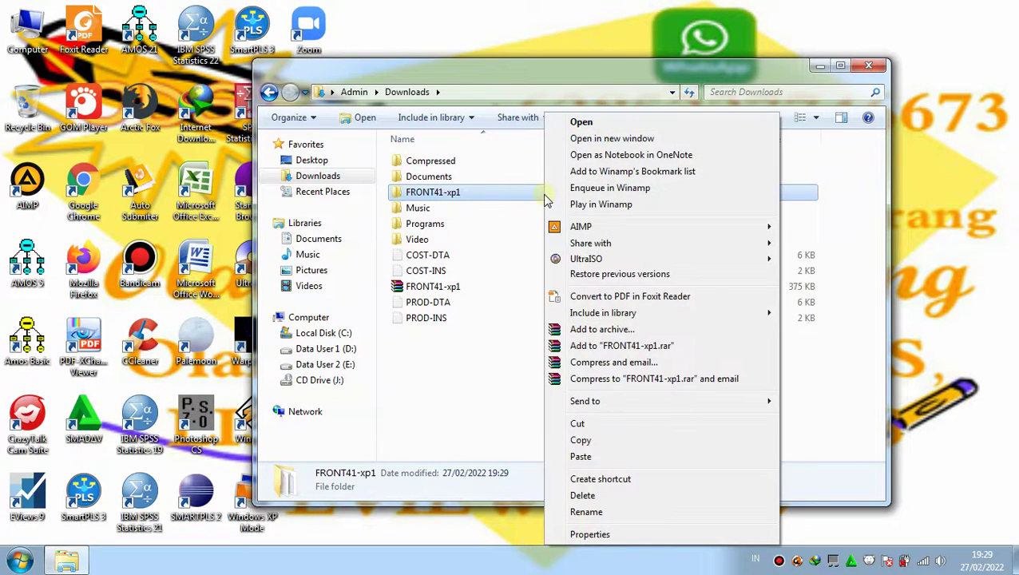
{"action": "left_click", "coordinate": [686, 123]}
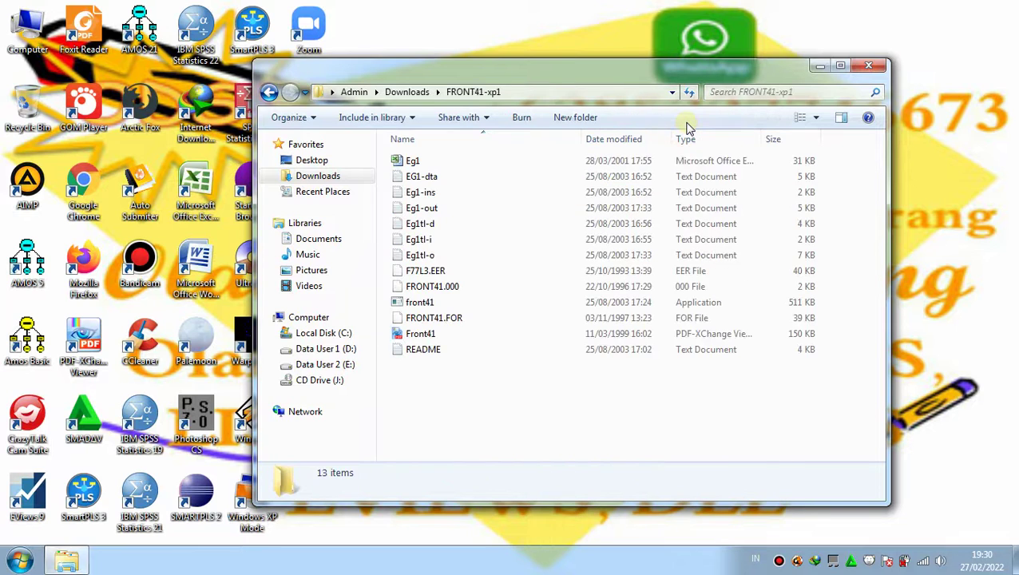
{"action": "right_click", "coordinate": [519, 401]}
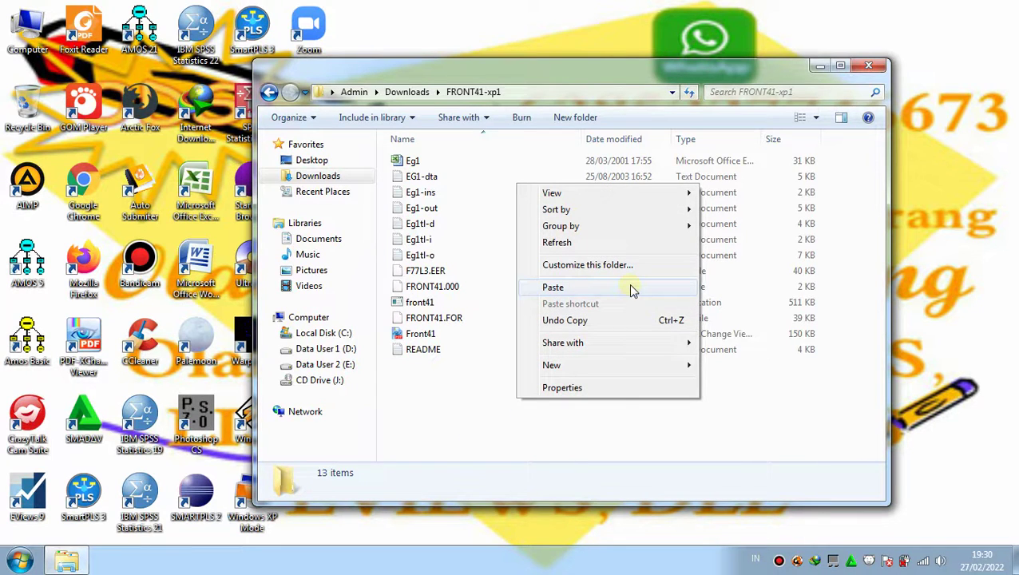
{"action": "left_click", "coordinate": [631, 289]}
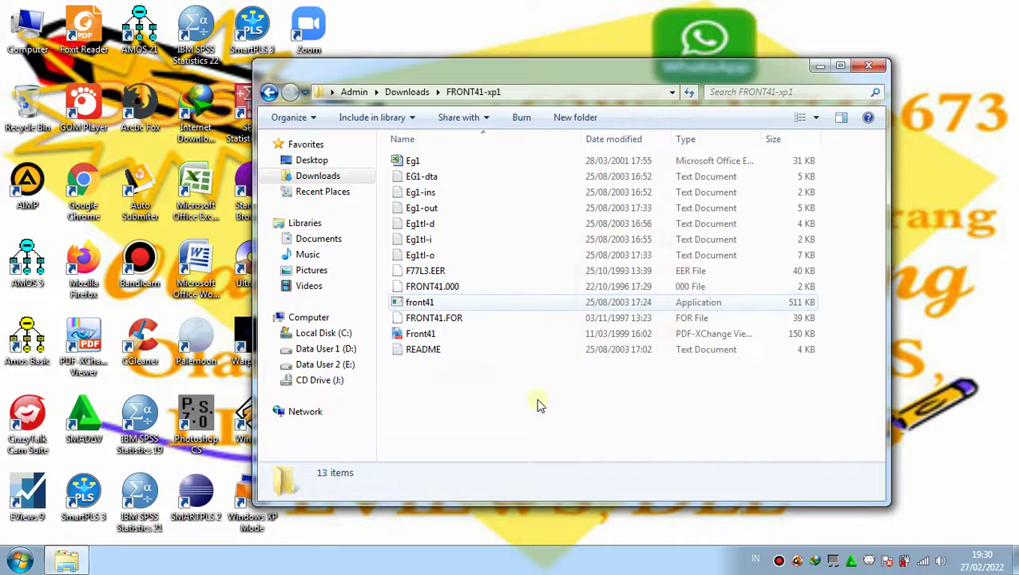
{"action": "left_click", "coordinate": [519, 440]}
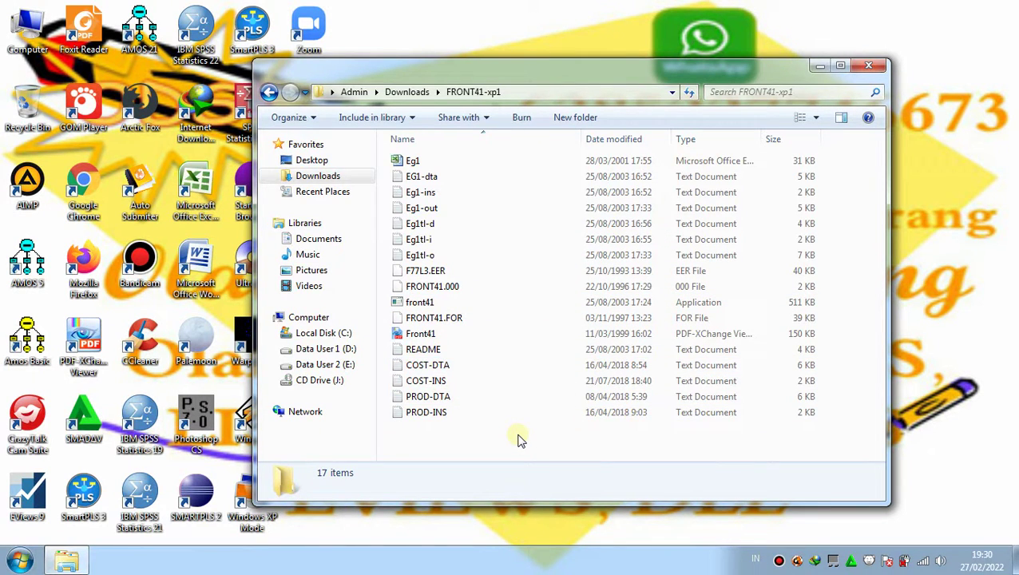
- Run the front41 application from the FRONT41-xp1 folder despite its unverified publisher, and move its console window clear of the file names
{"action": "left_click", "coordinate": [439, 304]}
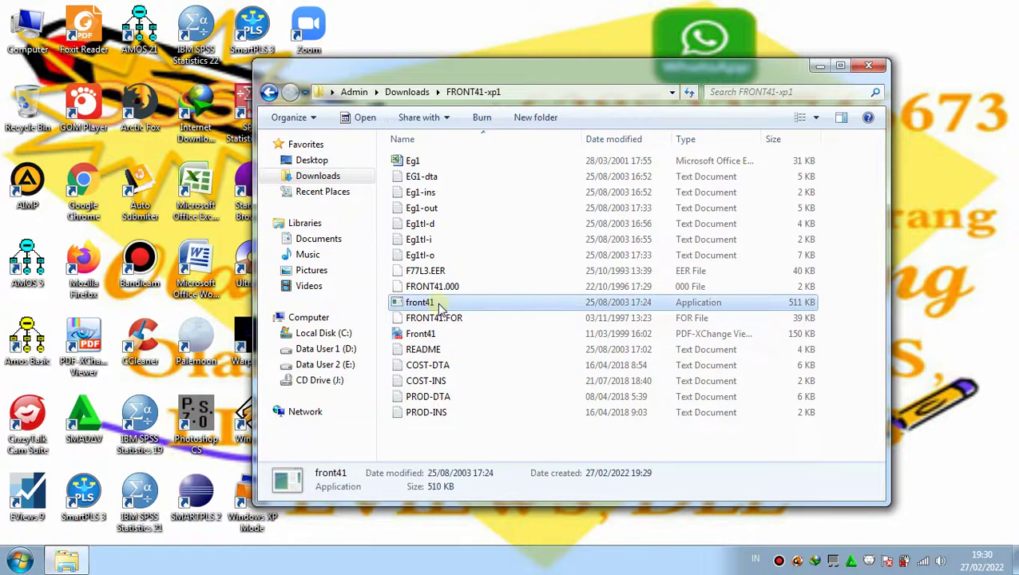
{"action": "right_click", "coordinate": [559, 305]}
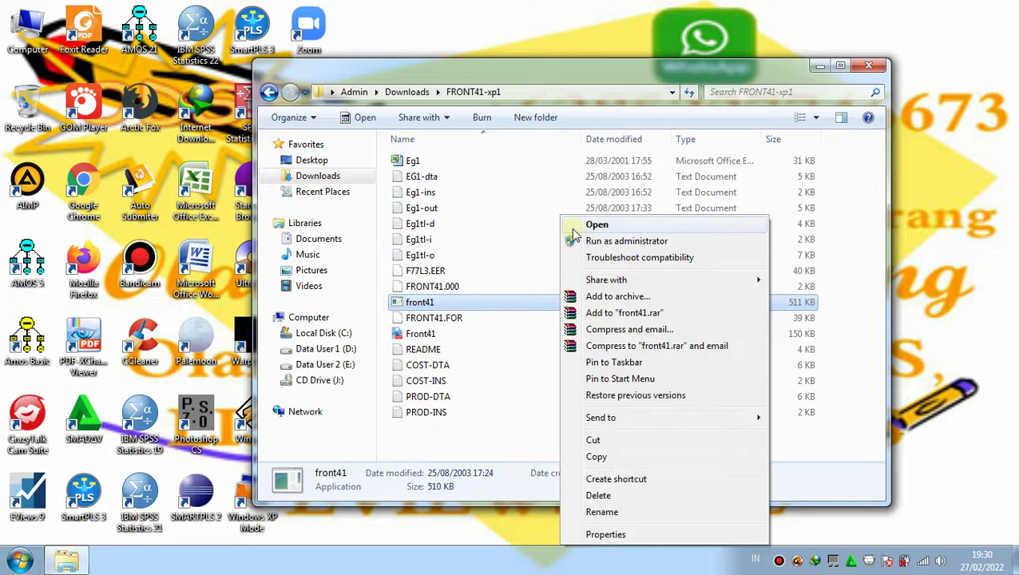
{"action": "left_click", "coordinate": [710, 229]}
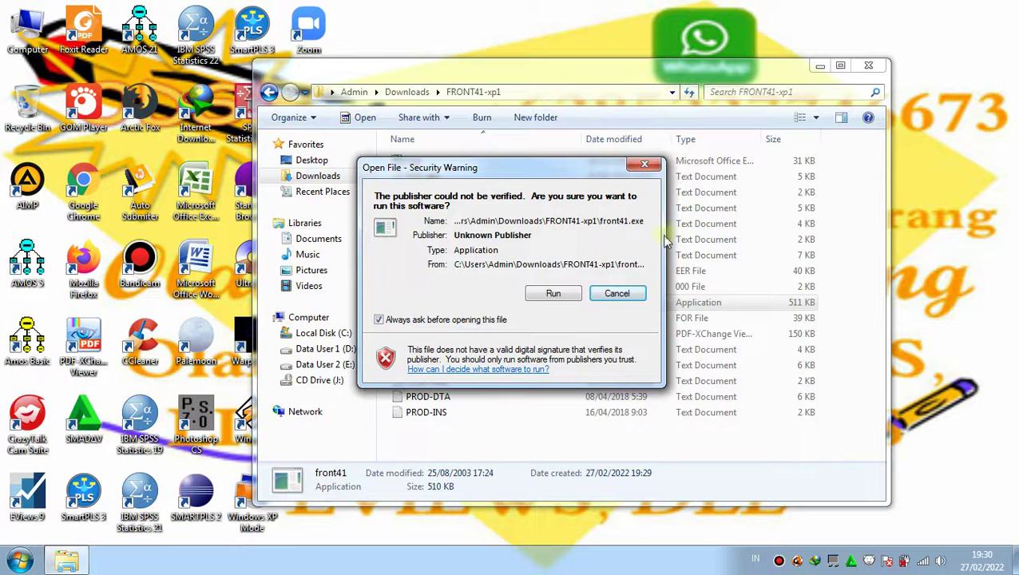
{"action": "left_click_drag", "start_coordinate": [531, 170], "coordinate": [701, 221]}
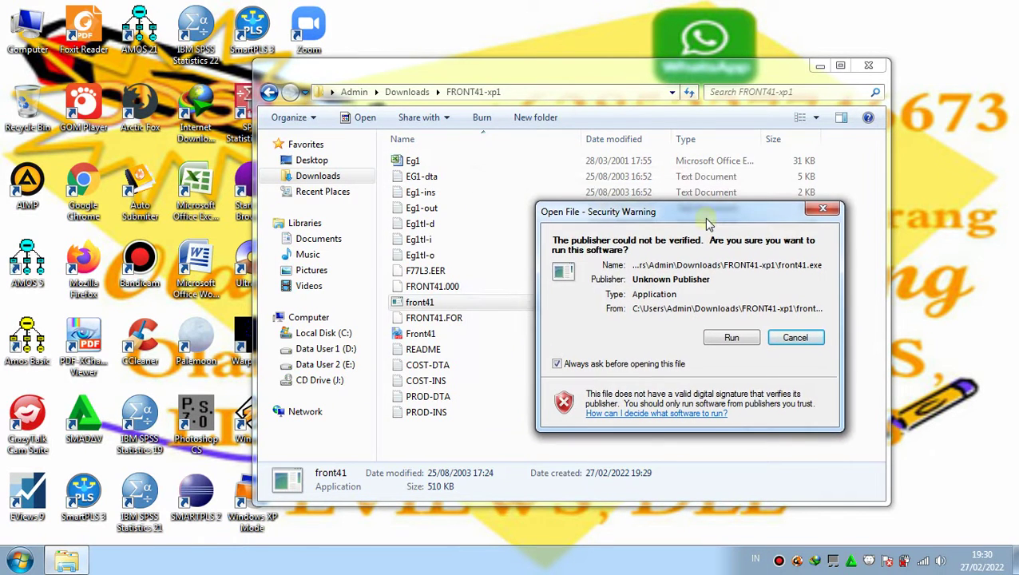
{"action": "left_click", "coordinate": [732, 338]}
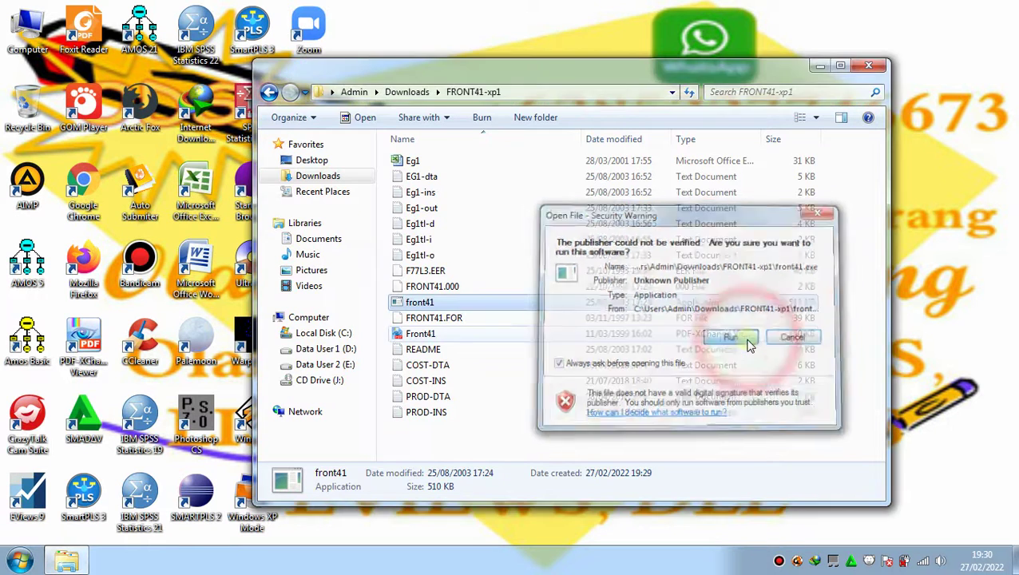
{"action": "left_click_drag", "start_coordinate": [348, 59], "coordinate": [778, 199]}
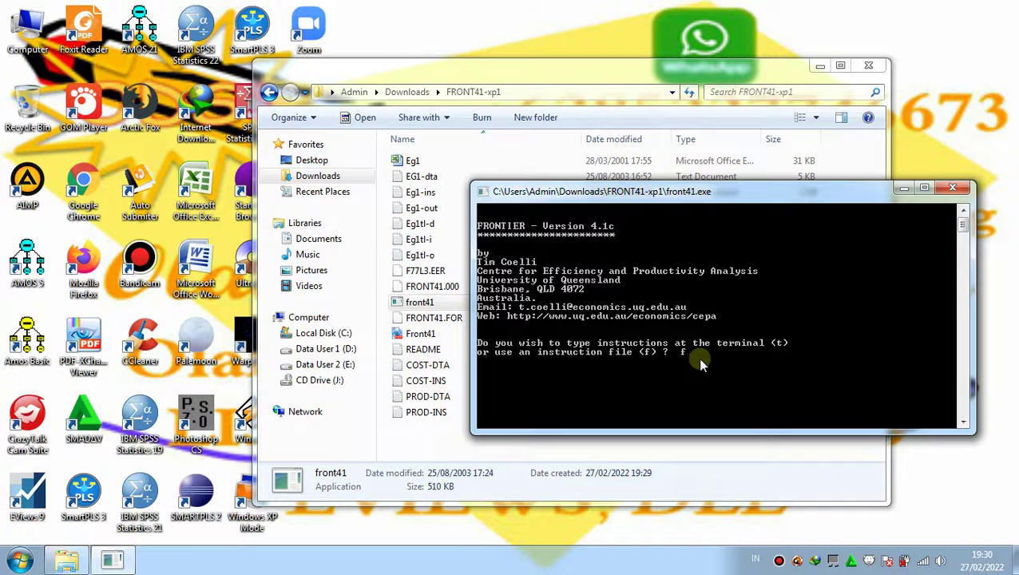
- Choose instruction file mode (f) in Frontier and run the analysis with PROD-INS.txt
{"action": "key", "text": "Return"}
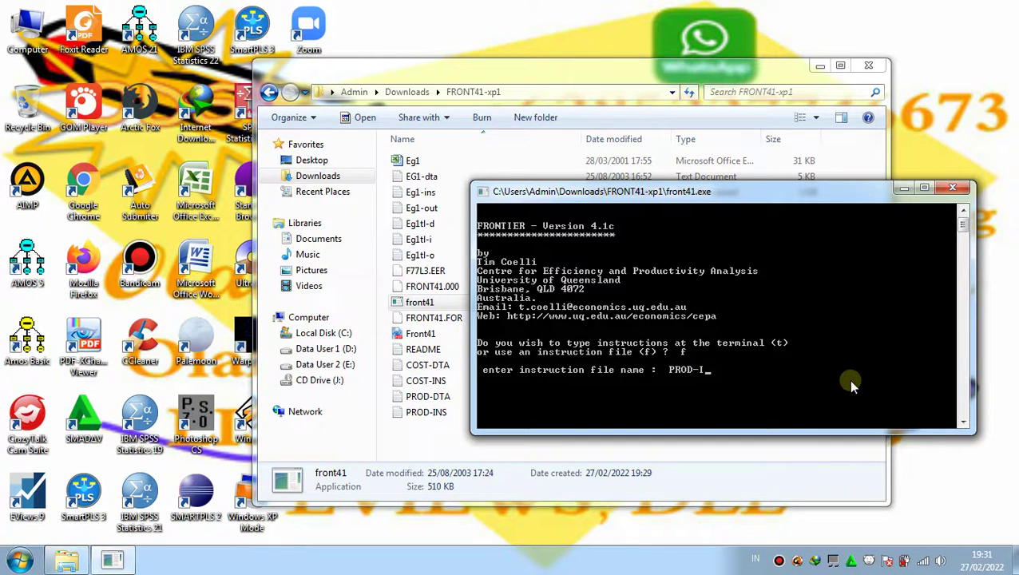
{"action": "type", "text": "NS.txt"}
{"action": "key", "text": "Return"}
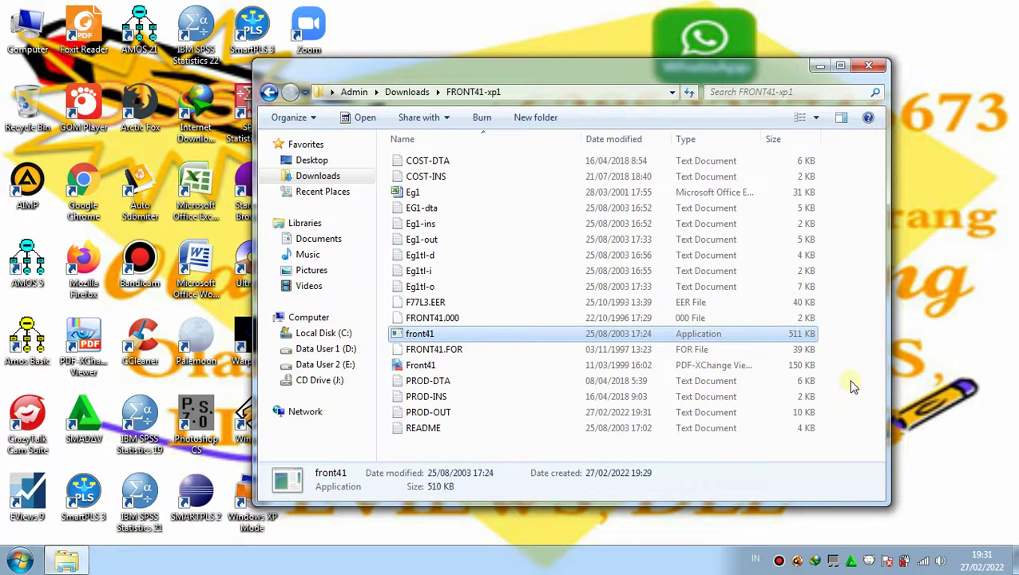
- Open the PROD-OUT text file from the FRONT41-xp1 folder in Notepad
{"action": "left_click", "coordinate": [856, 384]}
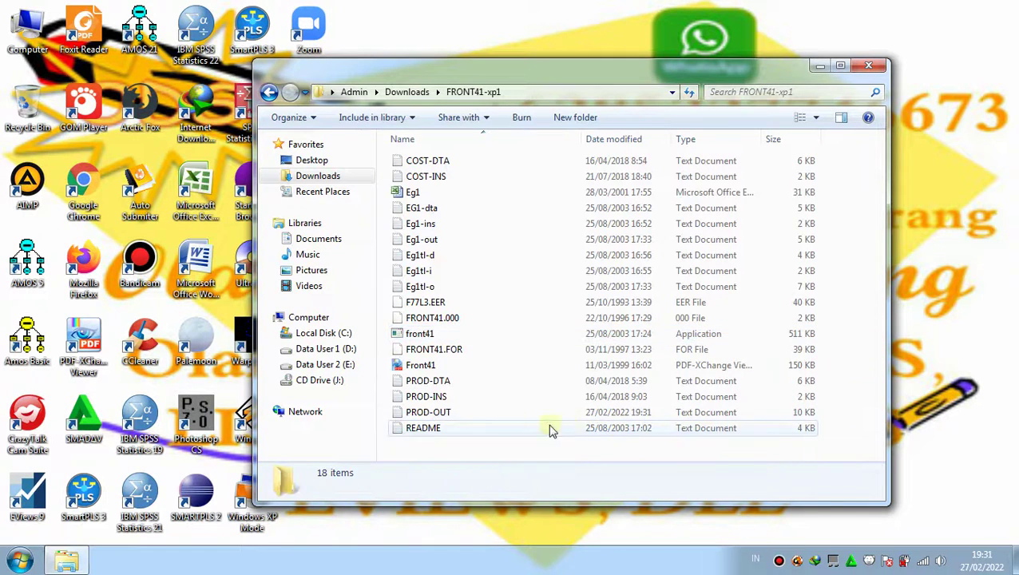
{"action": "left_click", "coordinate": [465, 414]}
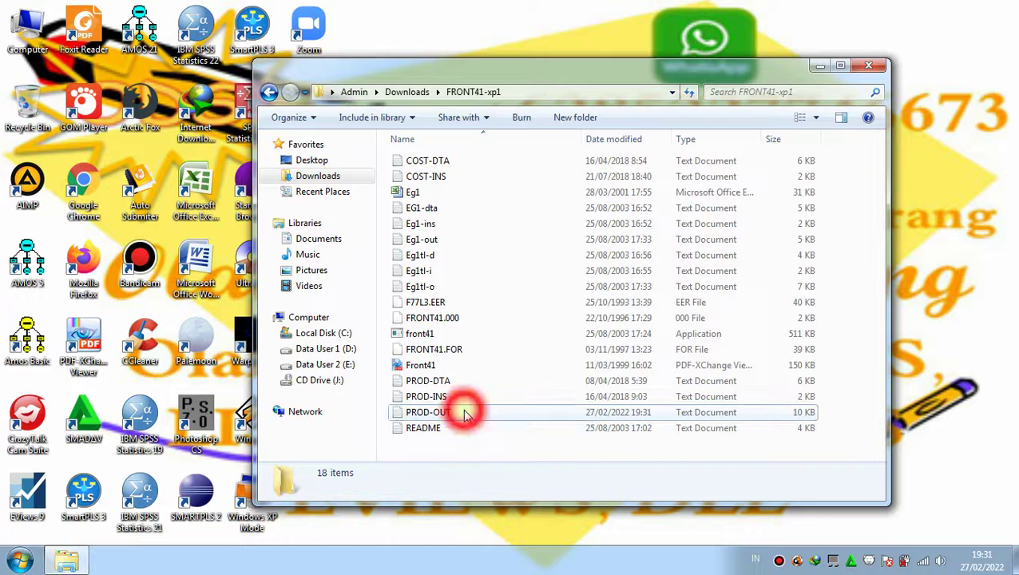
{"action": "right_click", "coordinate": [527, 415]}
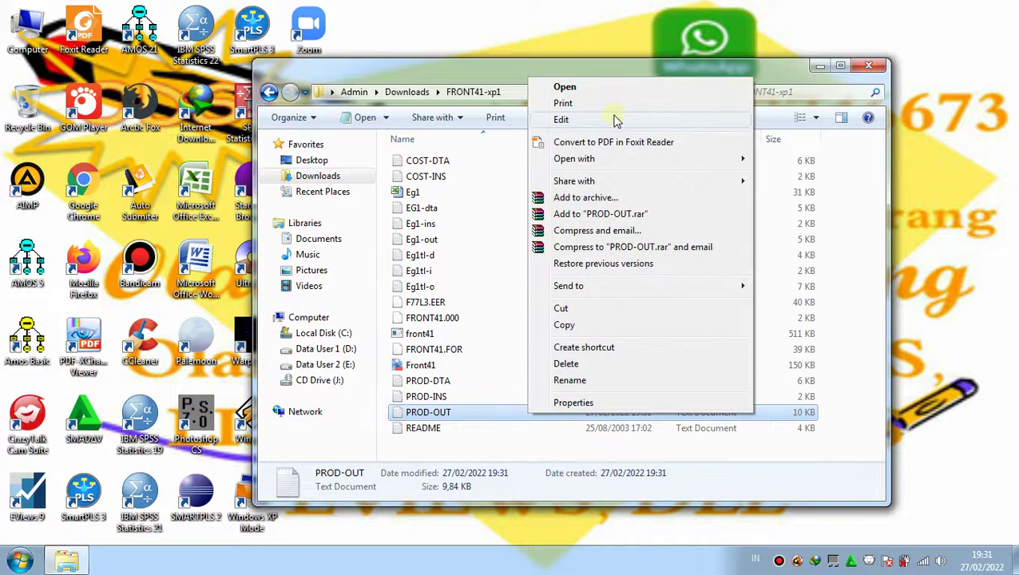
{"action": "left_click", "coordinate": [692, 90]}
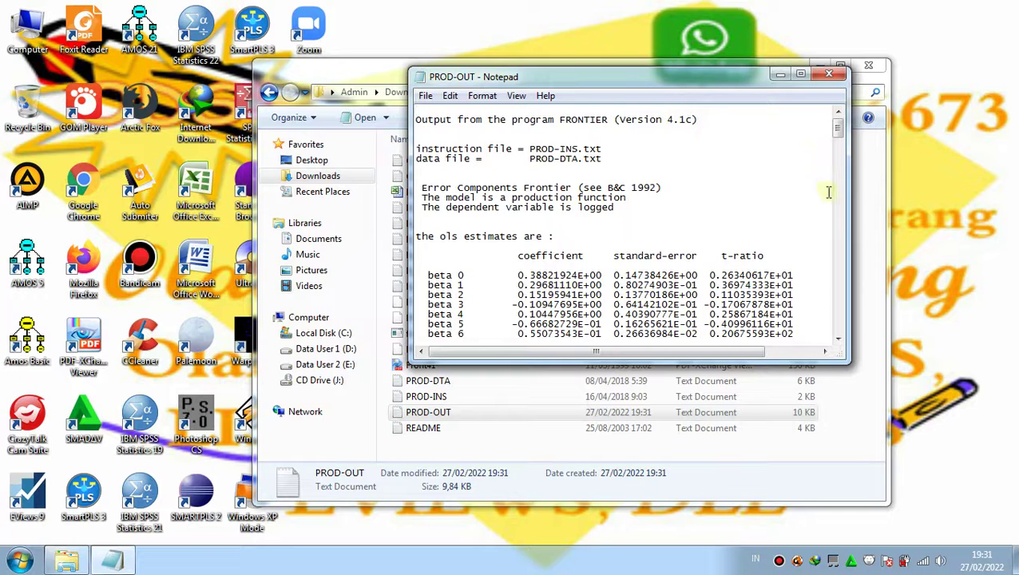
- Examine the Frontier output in PROD-OUT, from the OLS estimates through to the efficiency estimates of the individual firms
{"action": "left_click", "coordinate": [838, 342]}
{"action": "left_click", "coordinate": [838, 341]}
{"action": "left_click", "coordinate": [839, 342]}
{"action": "left_click", "coordinate": [839, 342]}
{"action": "left_click", "coordinate": [839, 342]}
{"action": "left_click", "coordinate": [839, 342]}
{"action": "left_click", "coordinate": [839, 342]}
{"action": "left_click", "coordinate": [838, 342]}
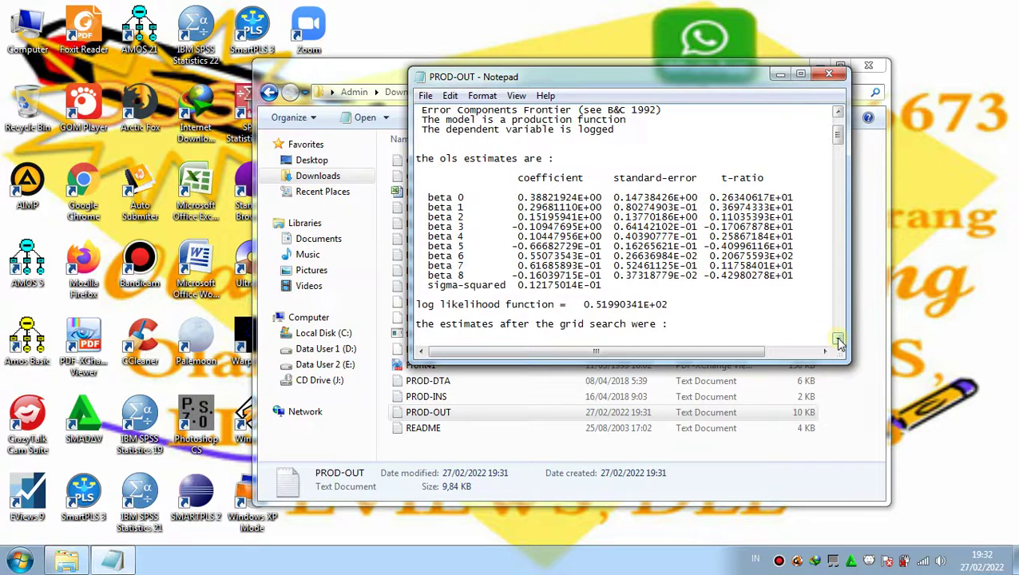
{"action": "left_click_drag", "start_coordinate": [838, 342], "coordinate": [839, 341]}
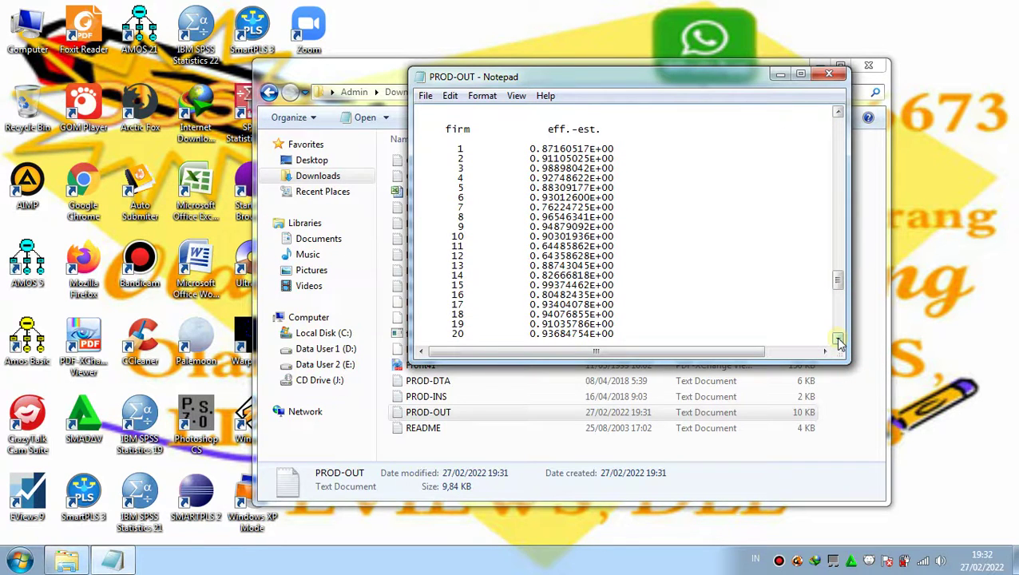
- Examine the remaining firm efficiency estimates in PROD-OUT down to the mean efficiency, and close the file
{"action": "left_click_drag", "start_coordinate": [838, 342], "coordinate": [839, 342]}
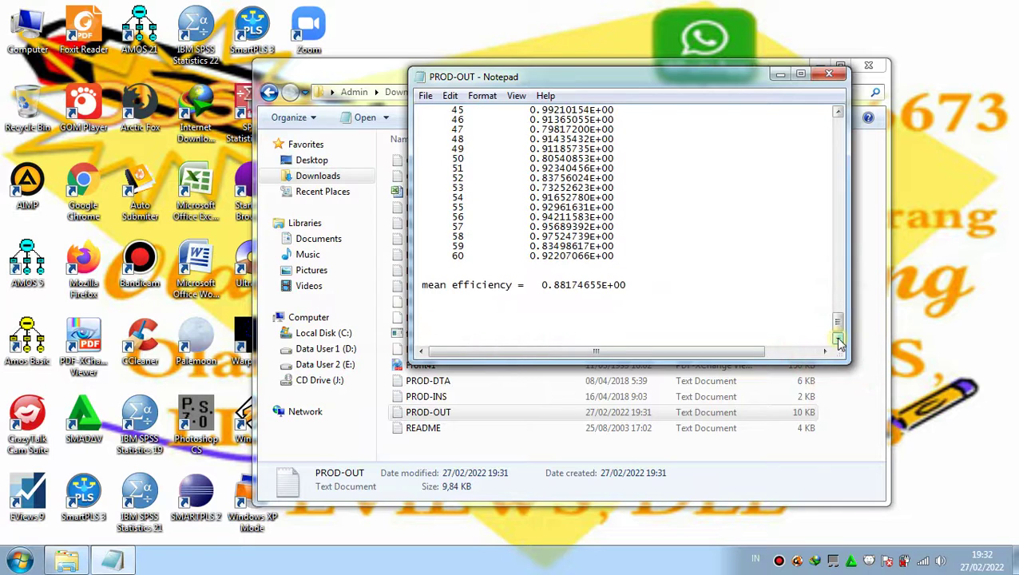
{"action": "left_click", "coordinate": [830, 76]}
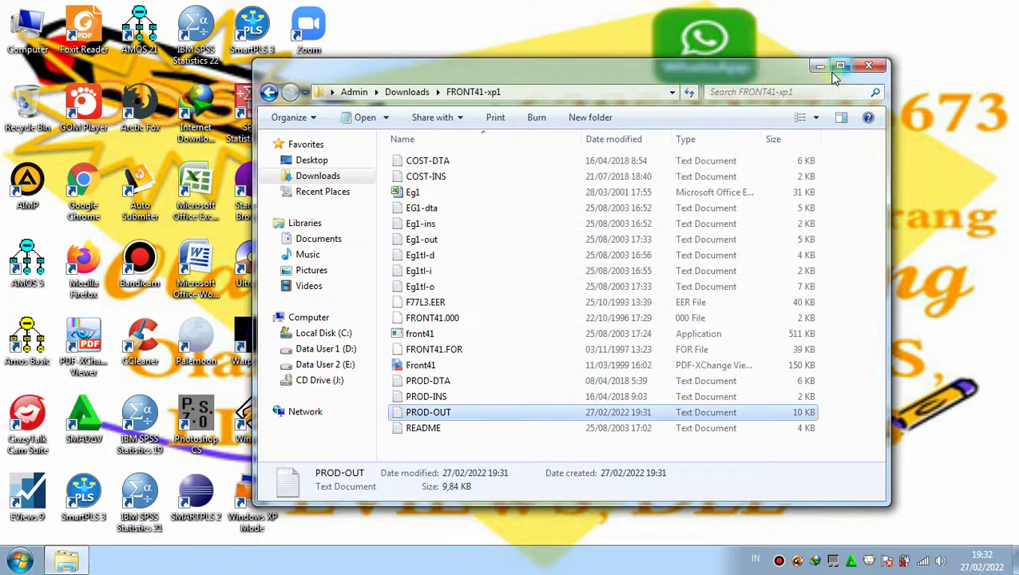
{"action": "left_click", "coordinate": [682, 452]}
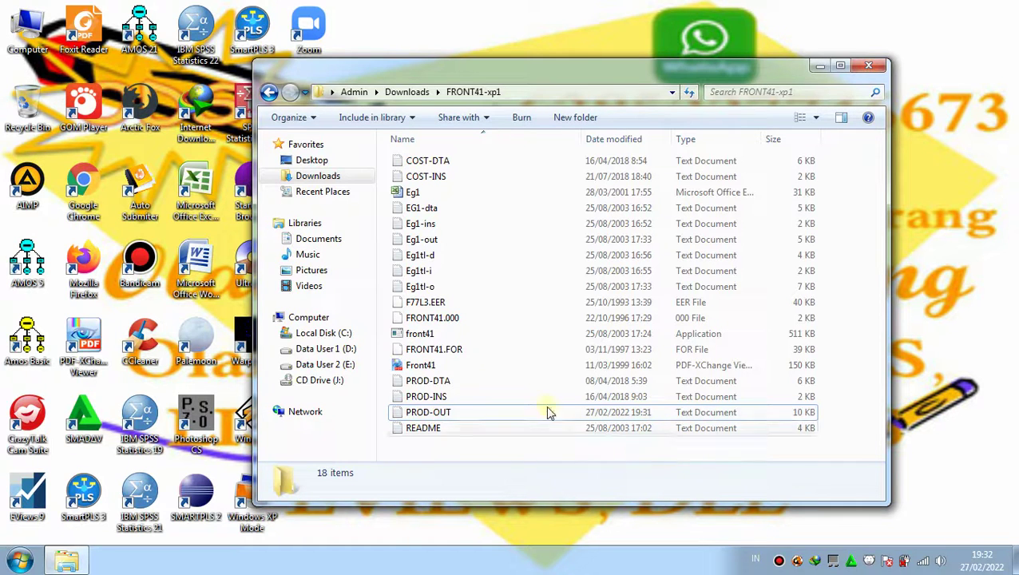
- Run the front41 application again despite its unverified publisher, and move its console window clear of the file names
{"action": "left_click", "coordinate": [429, 337]}
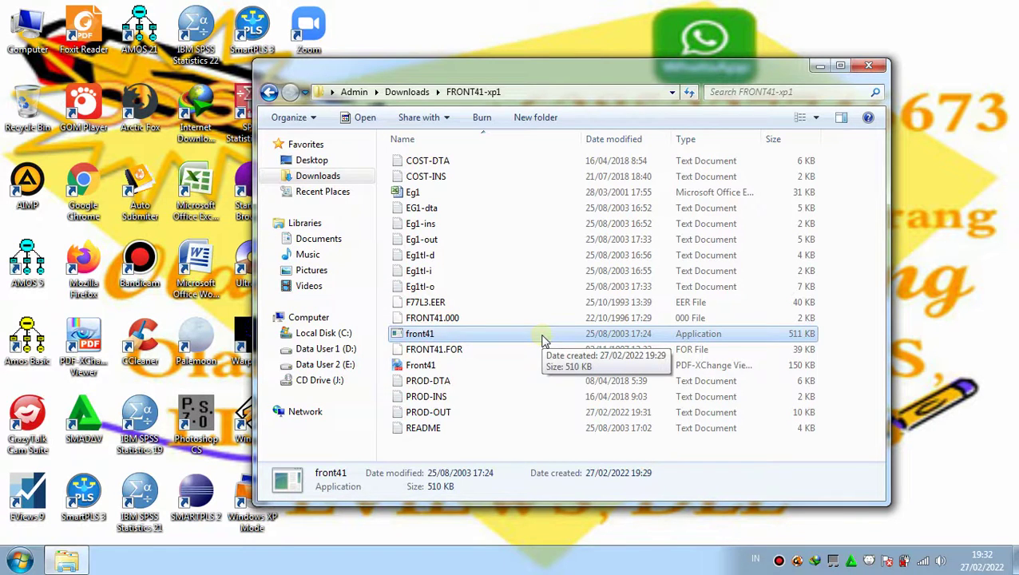
{"action": "right_click", "coordinate": [542, 339]}
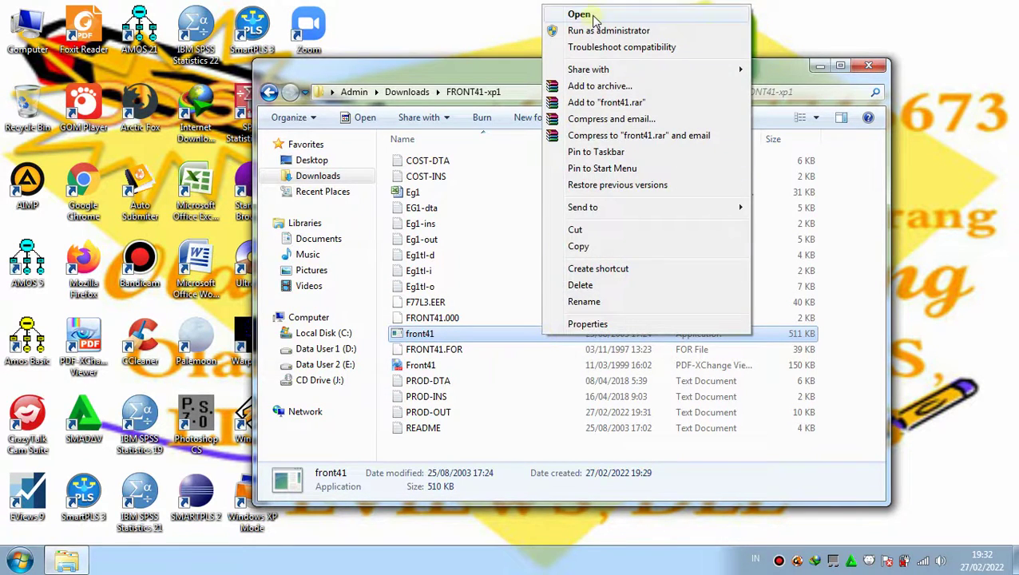
{"action": "left_click", "coordinate": [684, 20]}
{"action": "left_click_drag", "start_coordinate": [541, 168], "coordinate": [716, 234]}
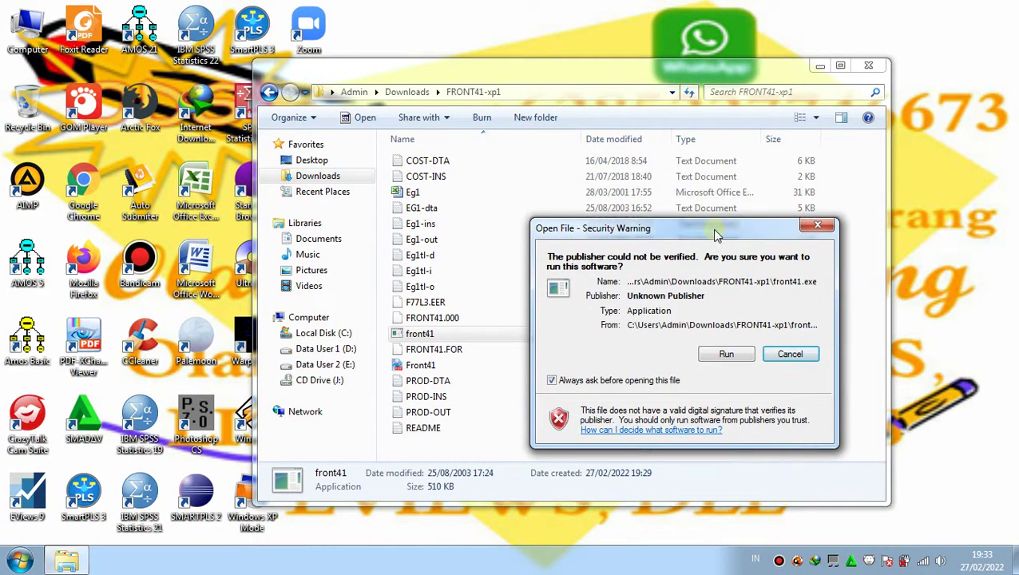
{"action": "left_click", "coordinate": [751, 356]}
{"action": "left_click_drag", "start_coordinate": [412, 75], "coordinate": [830, 227]}
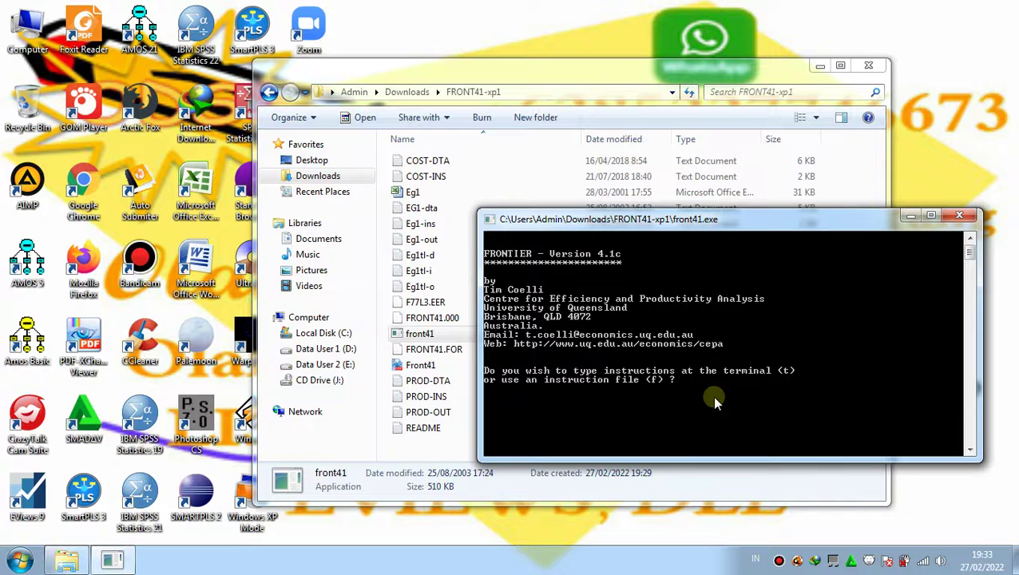
- Choose instruction file mode (f) in Frontier and run the cost function analysis with COST-INS.txt
{"action": "type", "text": "f"}
{"action": "key", "text": "Return"}
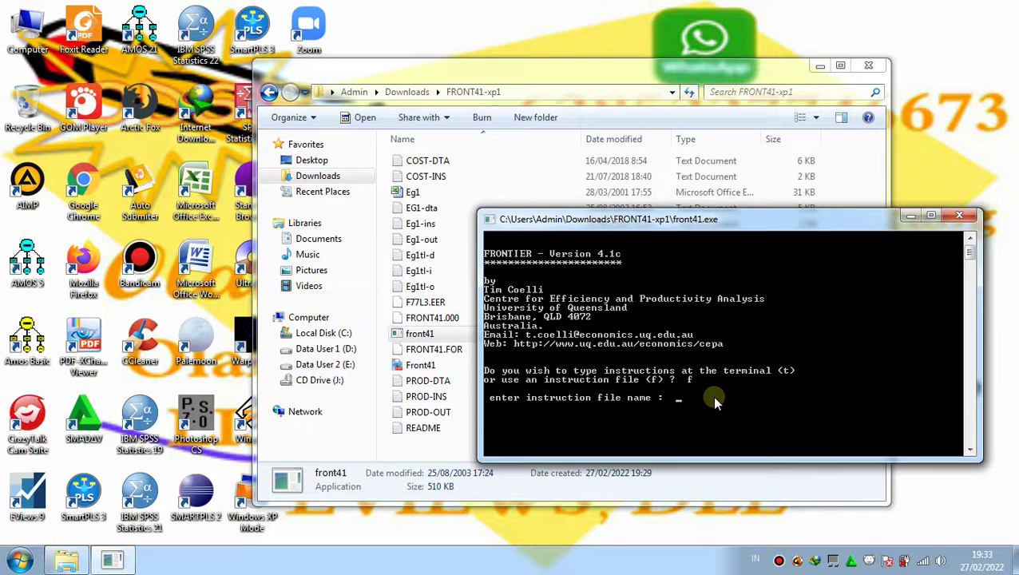
{"action": "type", "text": "C"}
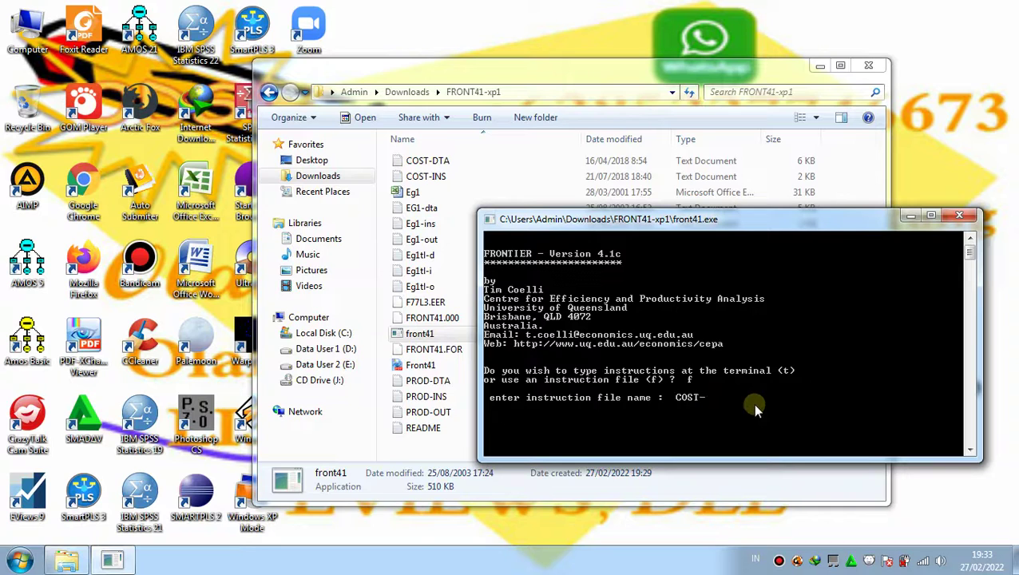
{"action": "type", "text": "OST-INS"}
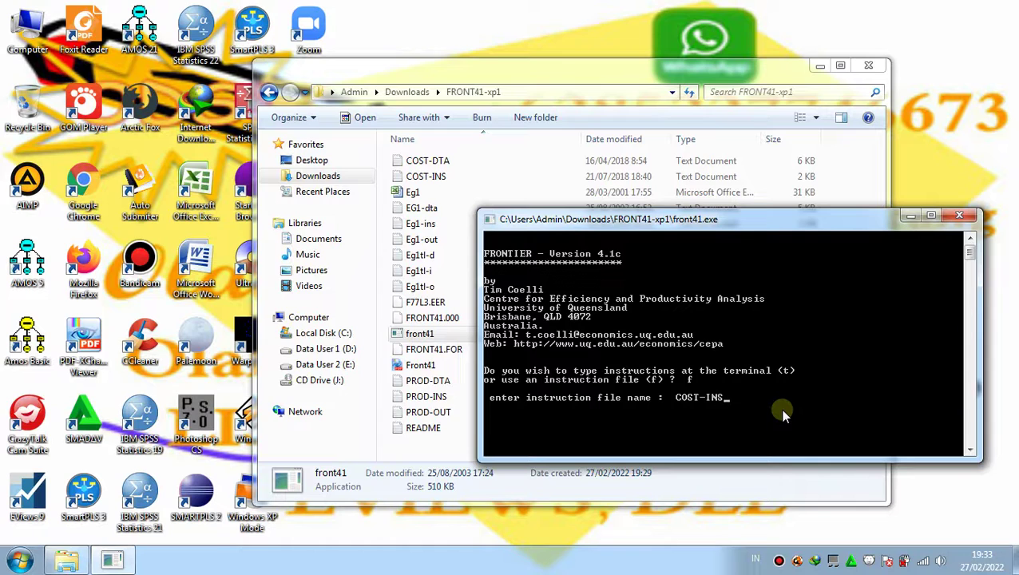
{"action": "type", "text": ".txt"}
{"action": "key", "text": "Return"}
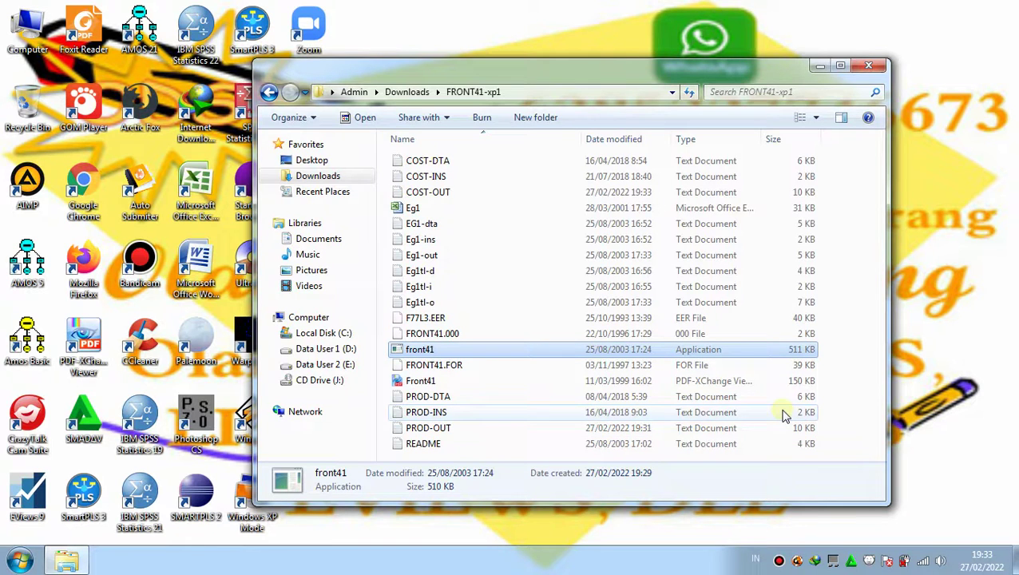
- Open the COST-OUT text file from the FRONT41-xp1 folder in Notepad
{"action": "left_click", "coordinate": [456, 193]}
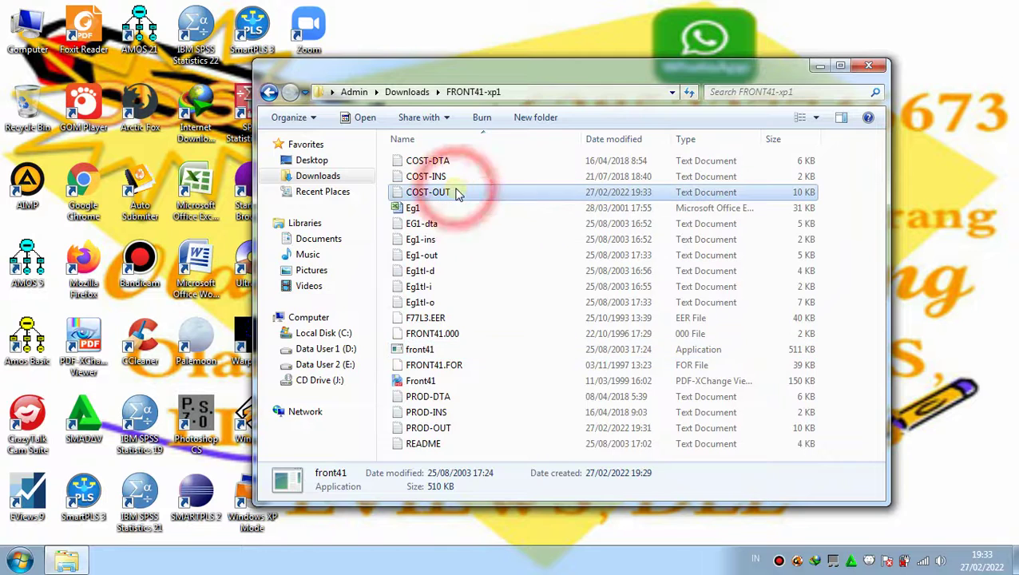
{"action": "right_click", "coordinate": [548, 194]}
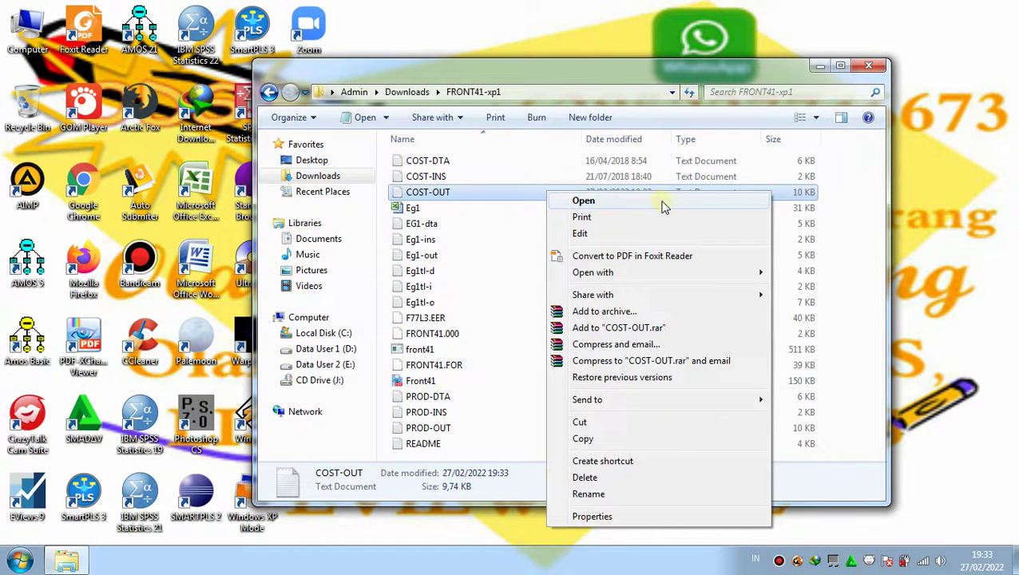
{"action": "left_click", "coordinate": [662, 204]}
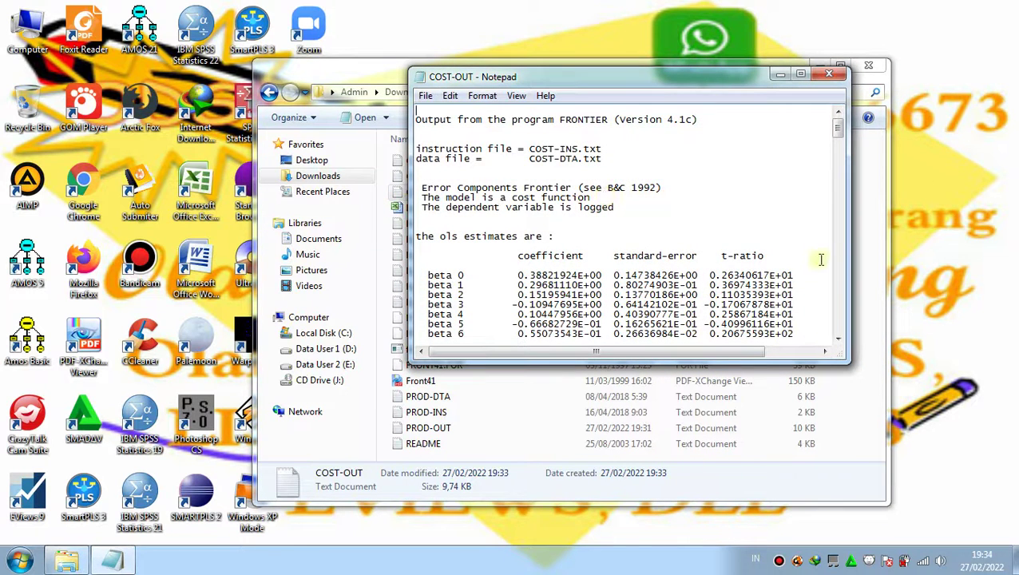
- Examine the Frontier output in COST-OUT, from the OLS and grid search estimates through the firm efficiency estimates to the mean efficiency
{"action": "left_click", "coordinate": [837, 340]}
{"action": "left_click", "coordinate": [838, 341]}
{"action": "left_click", "coordinate": [837, 340]}
{"action": "left_click", "coordinate": [838, 340]}
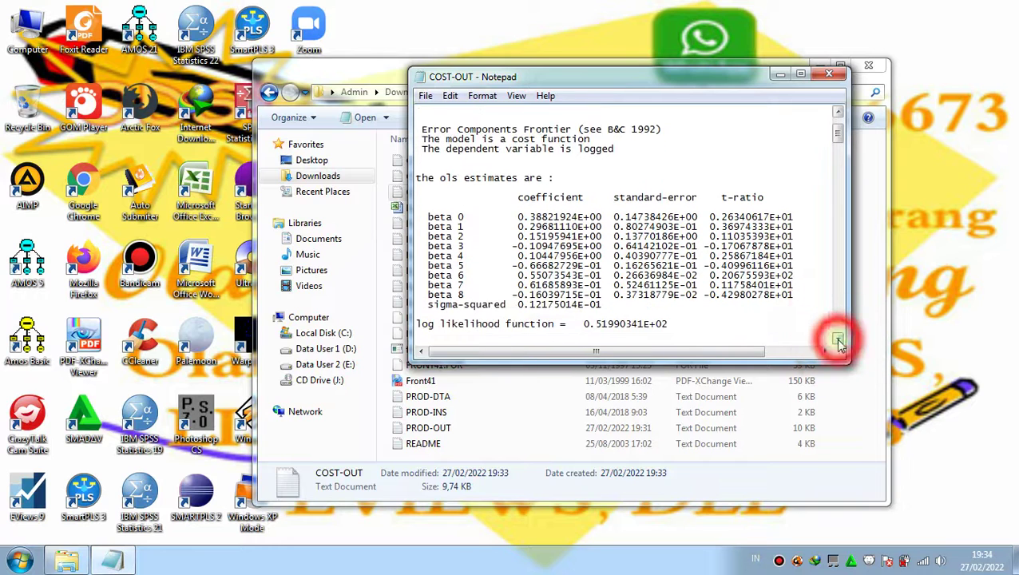
{"action": "left_click", "coordinate": [838, 340]}
{"action": "left_click", "coordinate": [837, 340]}
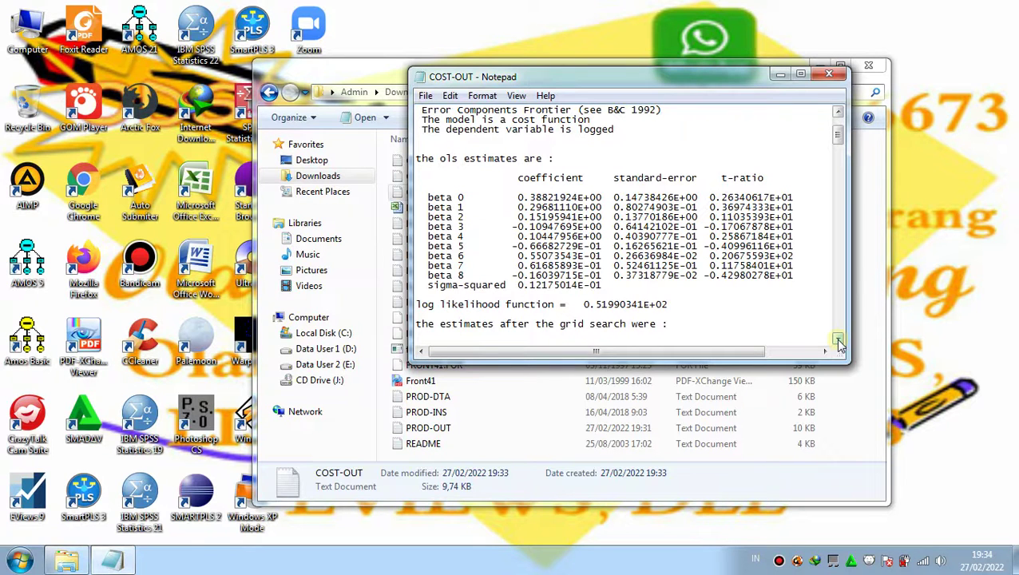
{"action": "left_click", "coordinate": [839, 341]}
{"action": "left_click", "coordinate": [838, 342]}
{"action": "left_click", "coordinate": [838, 342]}
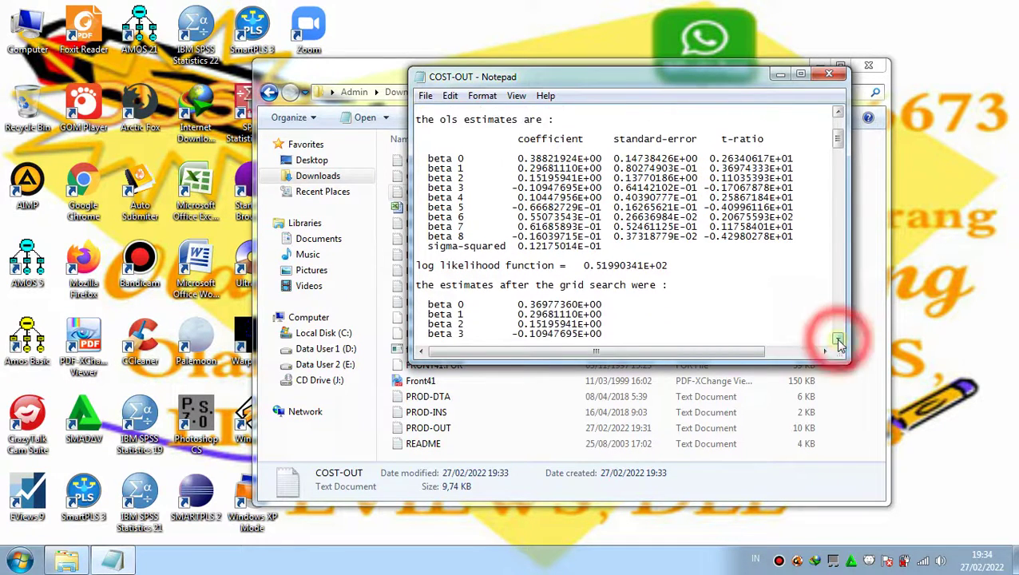
{"action": "left_click", "coordinate": [838, 342]}
{"action": "left_click", "coordinate": [839, 341]}
{"action": "left_click", "coordinate": [838, 341]}
{"action": "left_click", "coordinate": [839, 342]}
{"action": "left_click", "coordinate": [839, 342]}
{"action": "left_click", "coordinate": [838, 341]}
{"action": "left_click", "coordinate": [838, 342]}
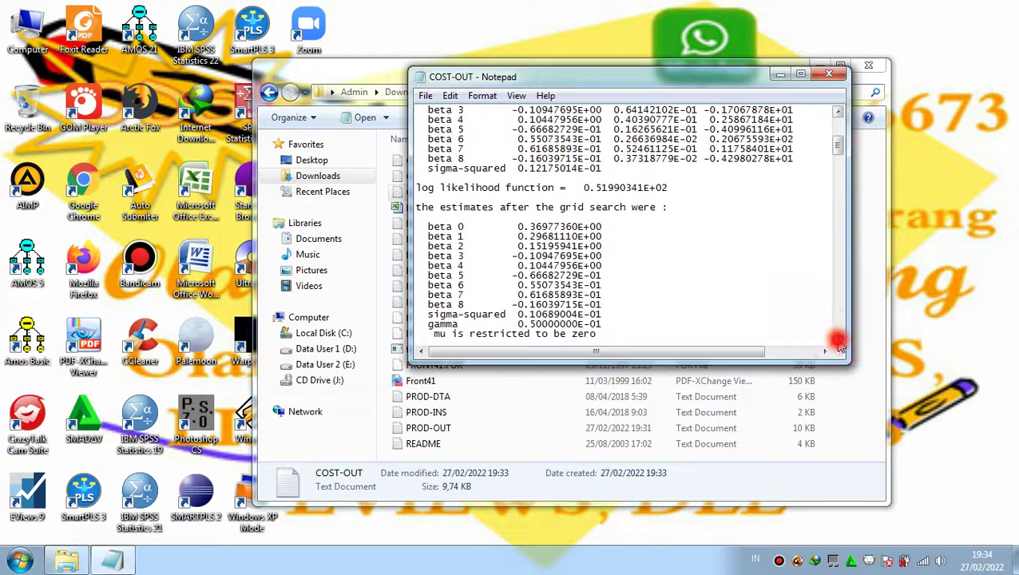
{"action": "left_click", "coordinate": [839, 342]}
{"action": "left_click", "coordinate": [838, 342]}
{"action": "left_click", "coordinate": [838, 341]}
{"action": "left_click", "coordinate": [838, 342]}
{"action": "left_click", "coordinate": [839, 341]}
{"action": "left_click", "coordinate": [839, 342]}
{"action": "left_click", "coordinate": [838, 342]}
{"action": "left_click", "coordinate": [839, 342]}
{"action": "left_click", "coordinate": [838, 342]}
{"action": "left_click", "coordinate": [839, 342]}
{"action": "left_click", "coordinate": [838, 342]}
{"action": "left_click", "coordinate": [839, 342]}
{"action": "left_click", "coordinate": [839, 342]}
{"action": "left_click", "coordinate": [839, 342]}
{"action": "left_click", "coordinate": [839, 341]}
{"action": "left_click", "coordinate": [839, 341]}
{"action": "left_click", "coordinate": [838, 342]}
{"action": "left_click", "coordinate": [838, 342]}
{"action": "left_click", "coordinate": [839, 342]}
{"action": "left_click", "coordinate": [838, 342]}
{"action": "left_click", "coordinate": [839, 341]}
{"action": "left_click", "coordinate": [838, 342]}
{"action": "left_click", "coordinate": [839, 342]}
{"action": "left_click", "coordinate": [838, 342]}
{"action": "left_click", "coordinate": [839, 341]}
{"action": "left_click", "coordinate": [838, 342]}
{"action": "left_click", "coordinate": [838, 342]}
{"action": "left_click", "coordinate": [839, 342]}
{"action": "left_click", "coordinate": [838, 342]}
{"action": "left_click", "coordinate": [838, 342]}
{"action": "left_click", "coordinate": [838, 341]}
{"action": "left_click", "coordinate": [838, 342]}
{"action": "left_click", "coordinate": [838, 342]}
{"action": "left_click", "coordinate": [838, 341]}
{"action": "left_click", "coordinate": [838, 342]}
{"action": "left_click_drag", "start_coordinate": [838, 339], "coordinate": [839, 345]}
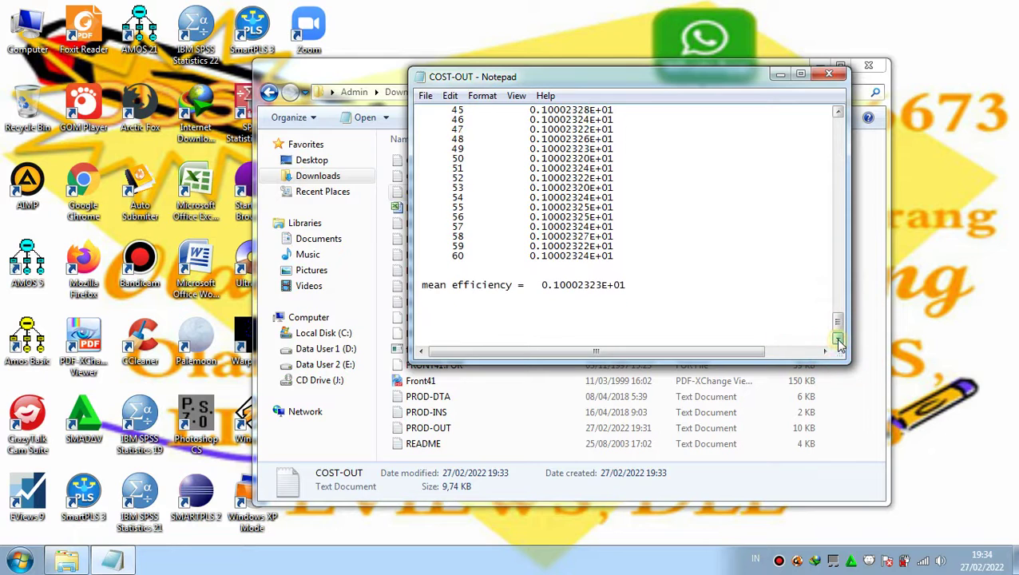
- Close the COST-OUT file and the FRONT41-xp1 folder window
{"action": "left_click", "coordinate": [836, 80]}
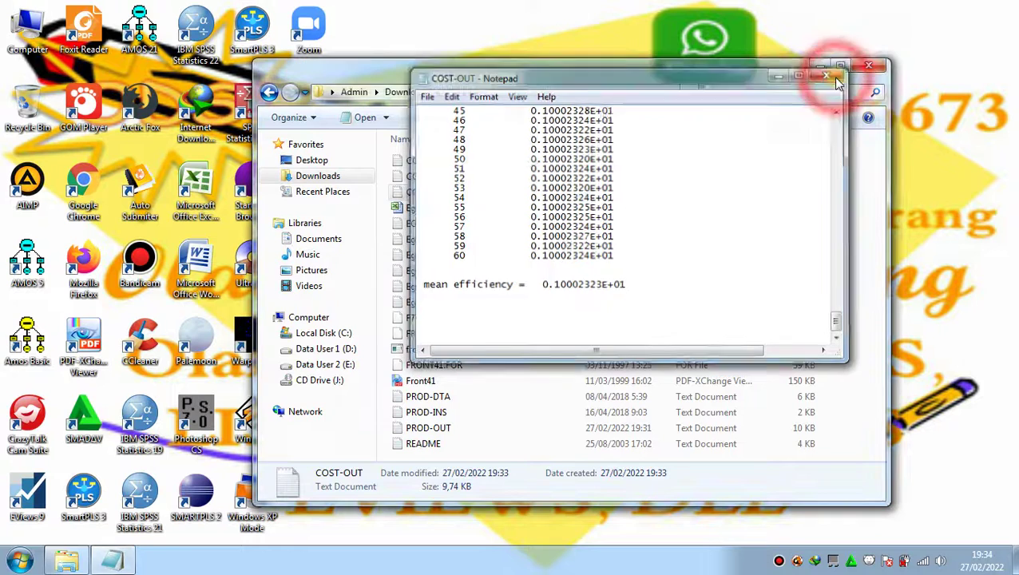
{"action": "left_click", "coordinate": [868, 169]}
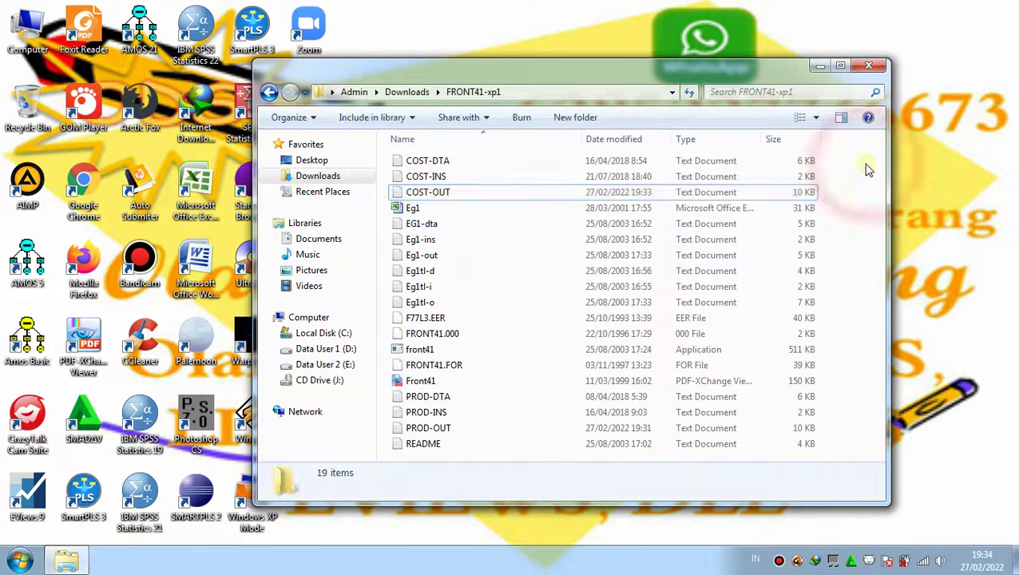
{"action": "left_click", "coordinate": [869, 67]}
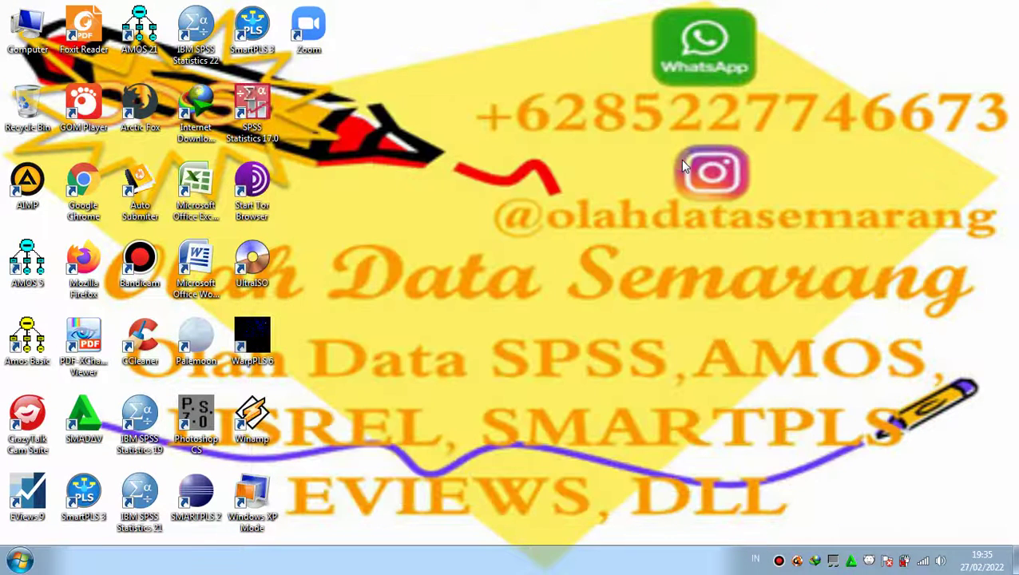